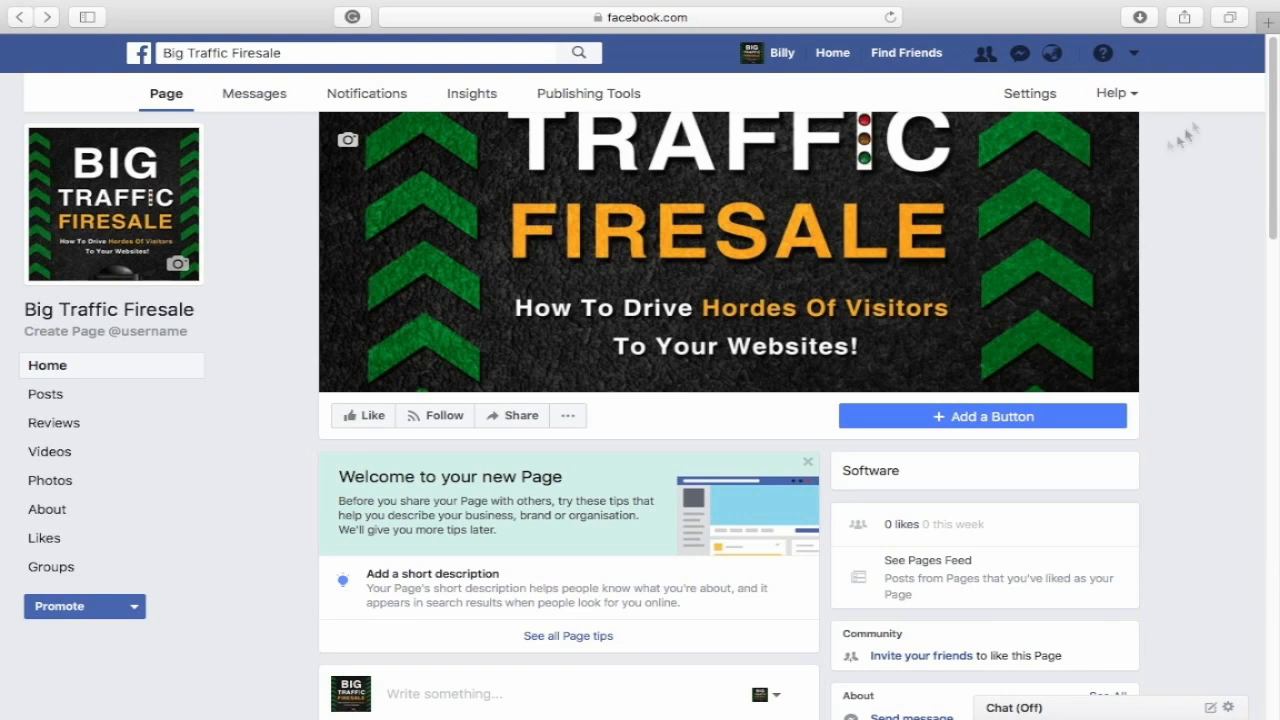
- Start creating a new advert and choose Conversions as the campaign's marketing objective
{"action": "left_click", "coordinate": [1136, 54]}
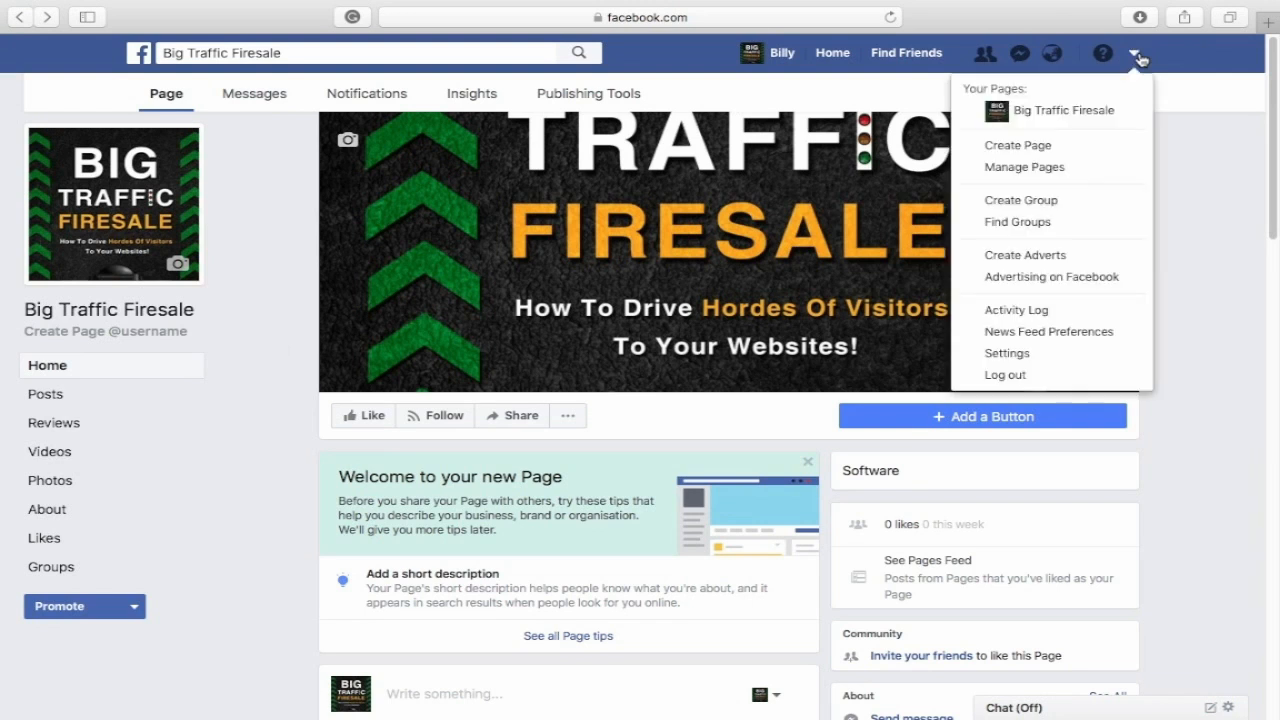
{"action": "left_click", "coordinate": [1104, 257]}
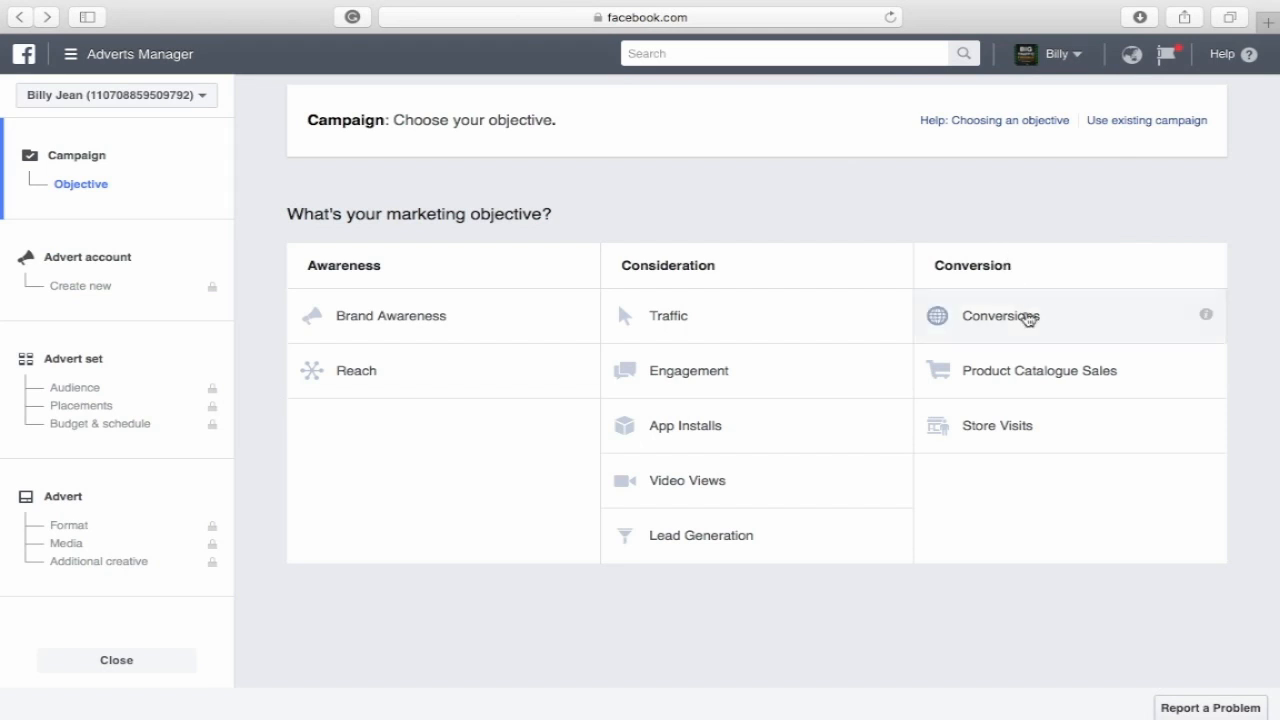
{"action": "left_click", "coordinate": [1028, 317]}
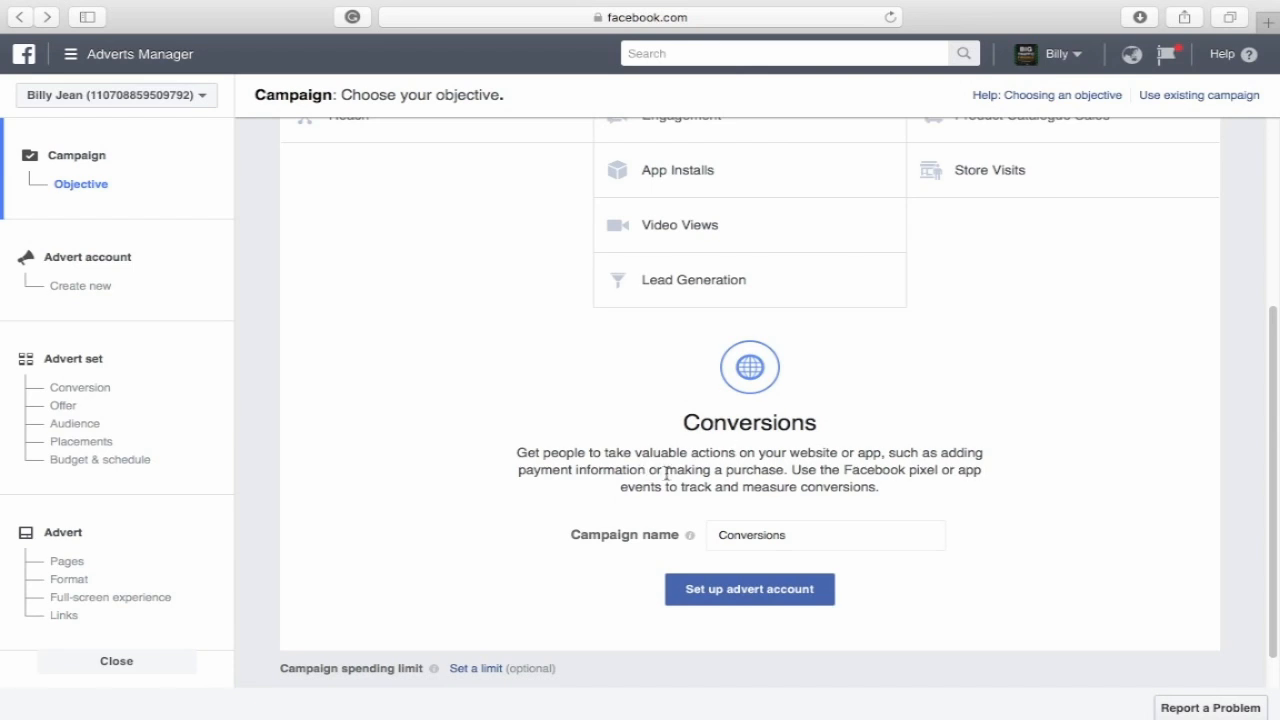
- Name the campaign "Big Traffic Firesale" and proceed to the advert account setup
{"action": "left_click", "coordinate": [789, 534]}
{"action": "key", "text": "BackSpace"}
{"action": "key", "text": "BackSpace"}
{"action": "key", "text": "BackSpace"}
{"action": "key", "text": "BackSpace"}
{"action": "key", "text": "BackSpace"}
{"action": "key", "text": "BackSpace"}
{"action": "key", "text": "BackSpace"}
{"action": "key", "text": "BackSpace"}
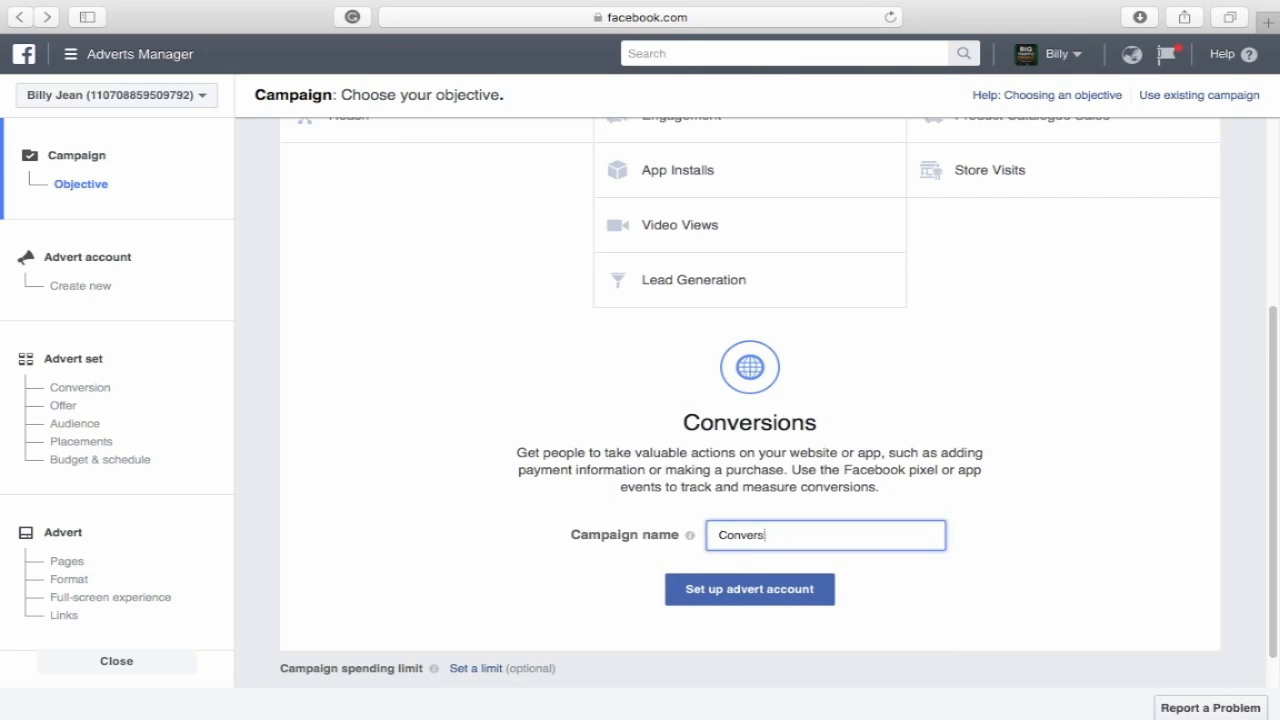
{"action": "key", "text": "BackSpace"}
{"action": "key", "text": "BackSpace"}
{"action": "key", "text": "BackSpace"}
{"action": "type", "text": "Bi"}
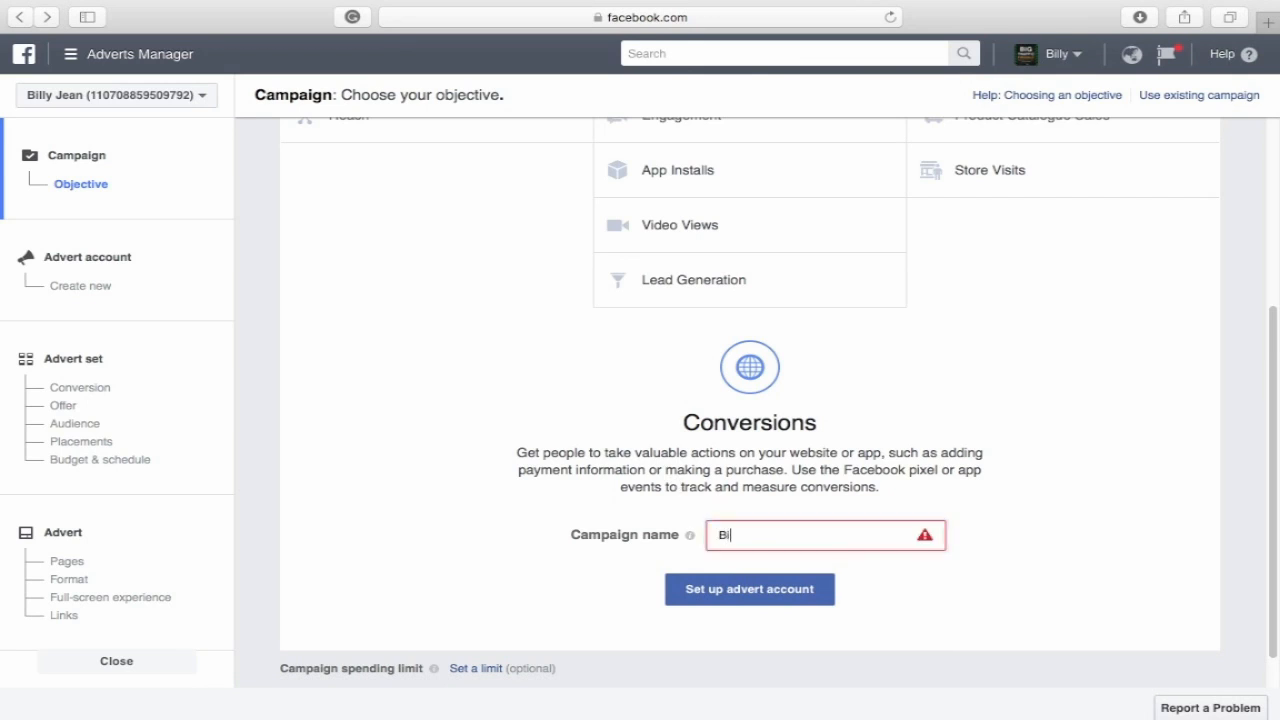
{"action": "type", "text": "g Traffic Firesale"}
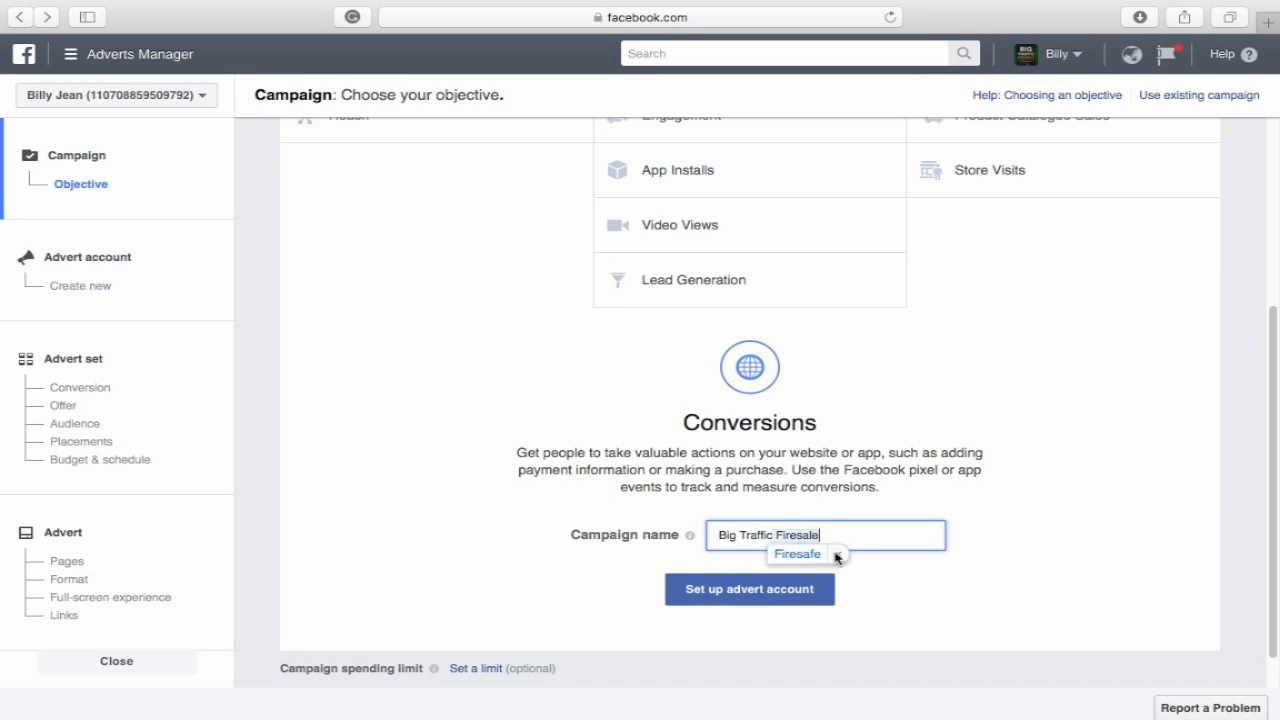
{"action": "left_click", "coordinate": [838, 557]}
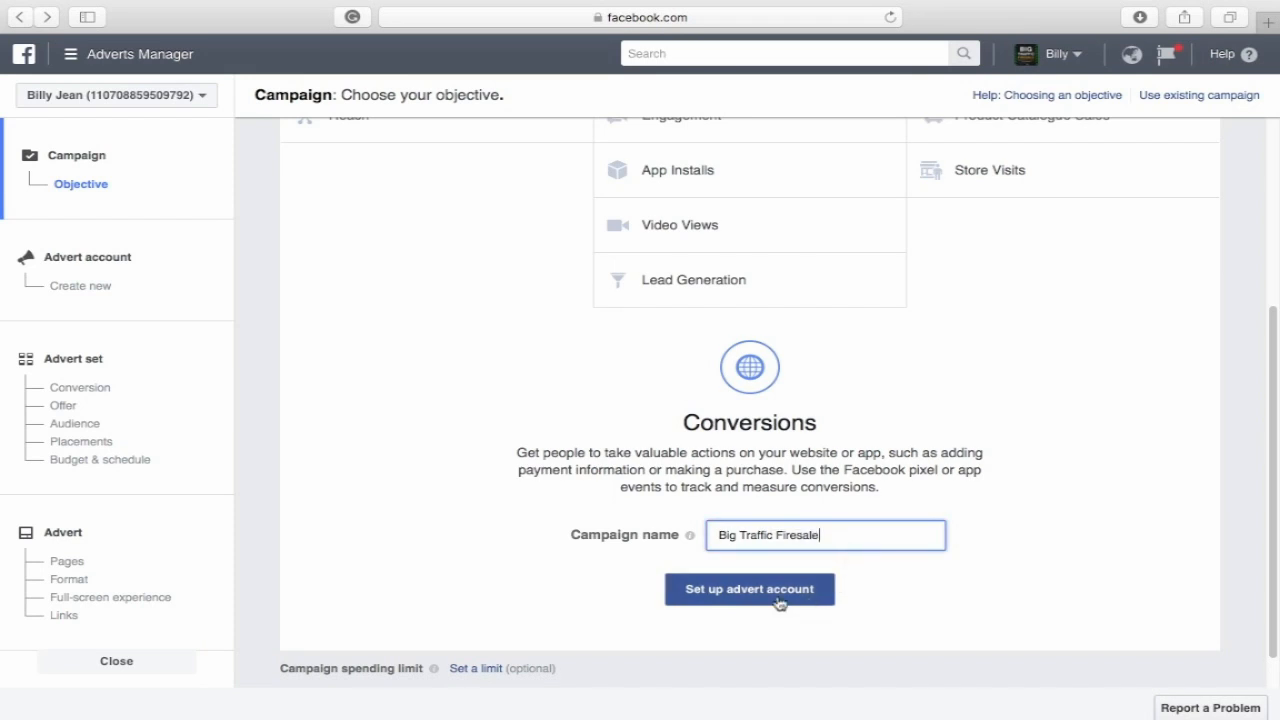
{"action": "left_click", "coordinate": [779, 600]}
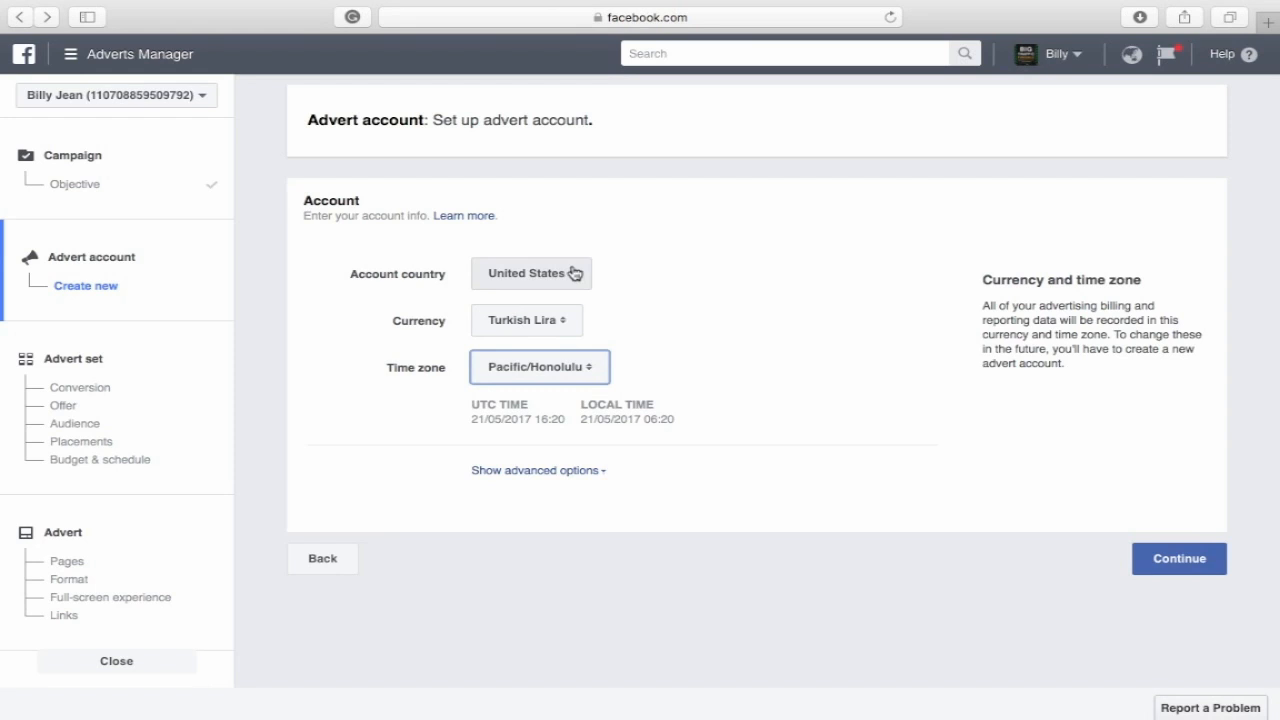
- Set the advert account's currency to US Dollar and its time zone to America/Los_Angeles, and continue to the advert set
{"action": "left_click", "coordinate": [574, 320]}
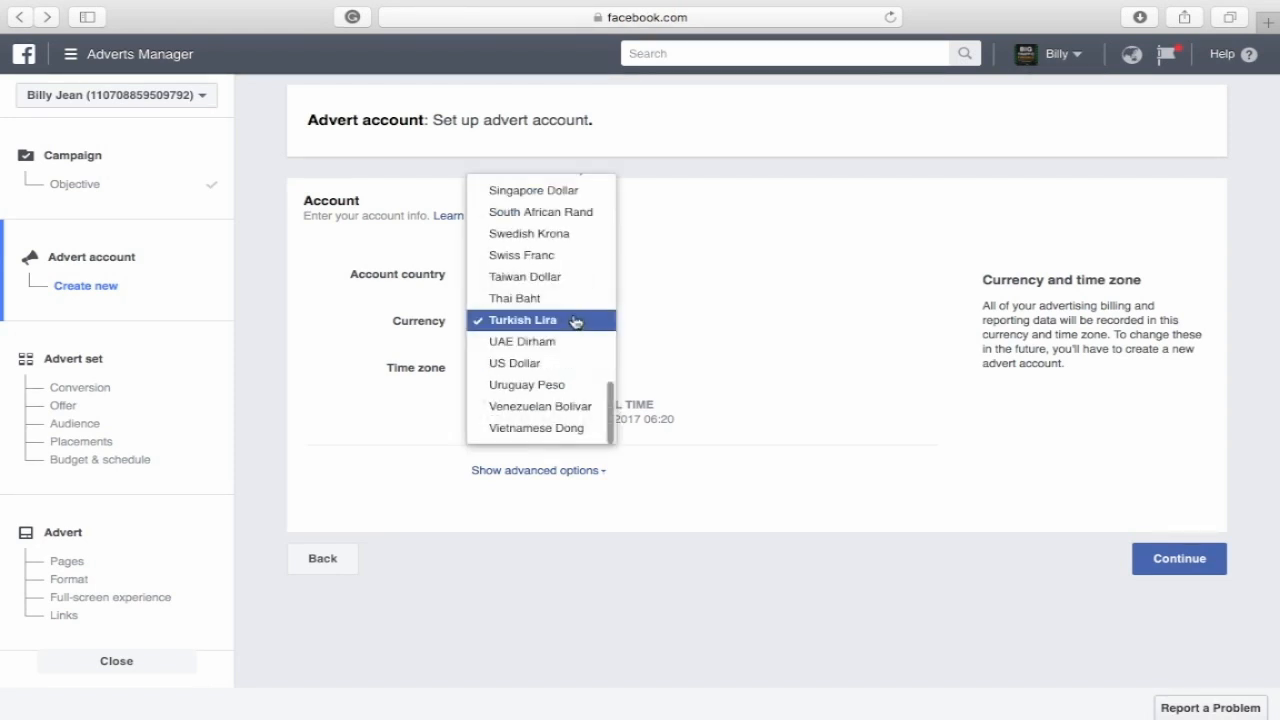
{"action": "left_click", "coordinate": [566, 363]}
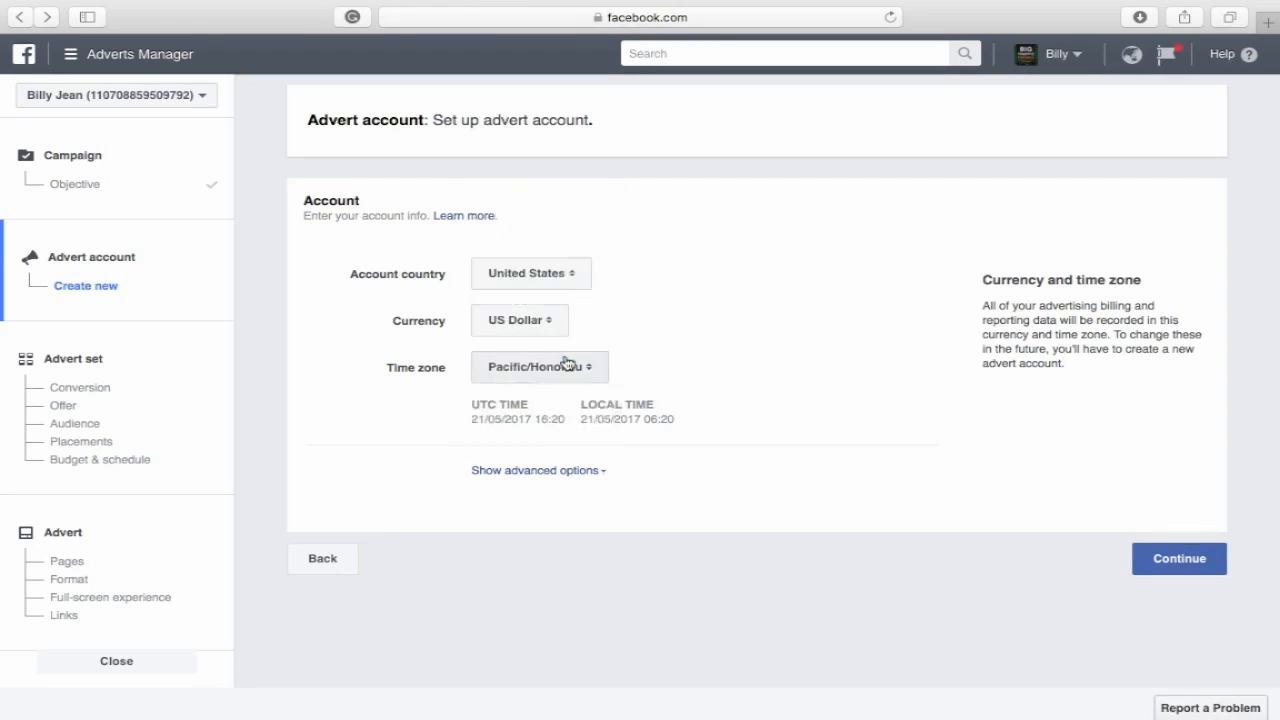
{"action": "left_click", "coordinate": [600, 369]}
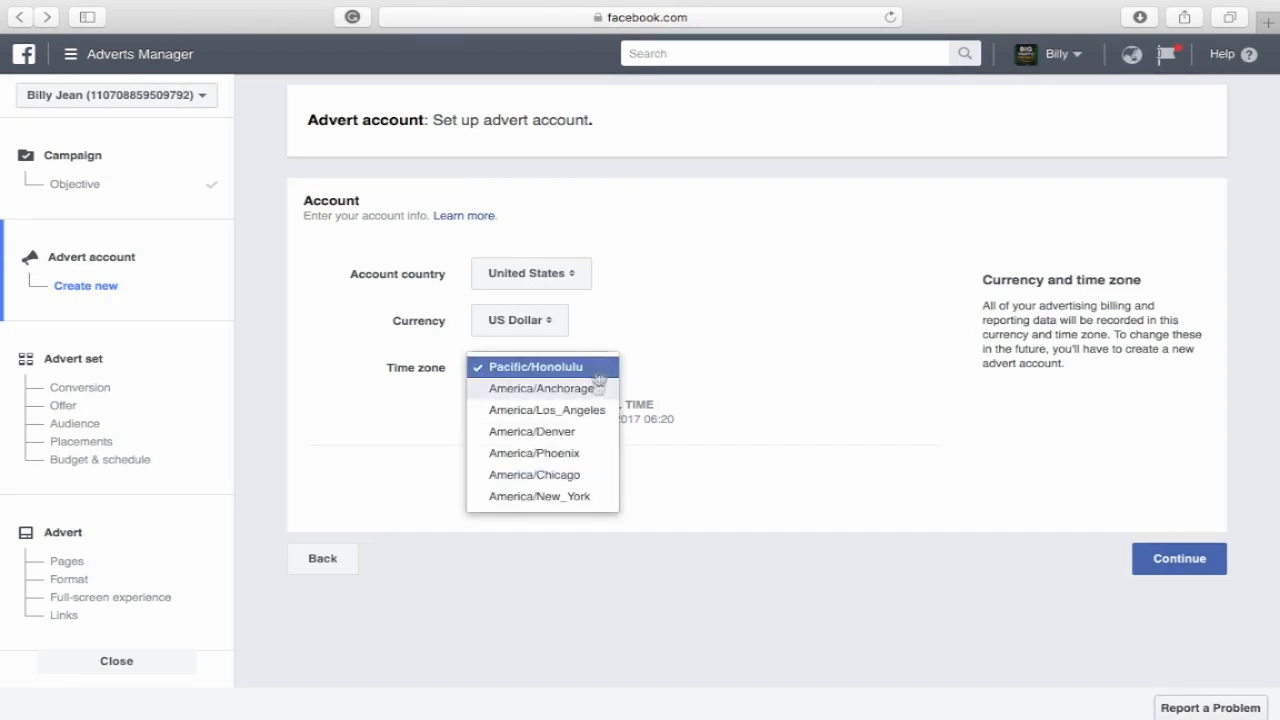
{"action": "left_click", "coordinate": [603, 412]}
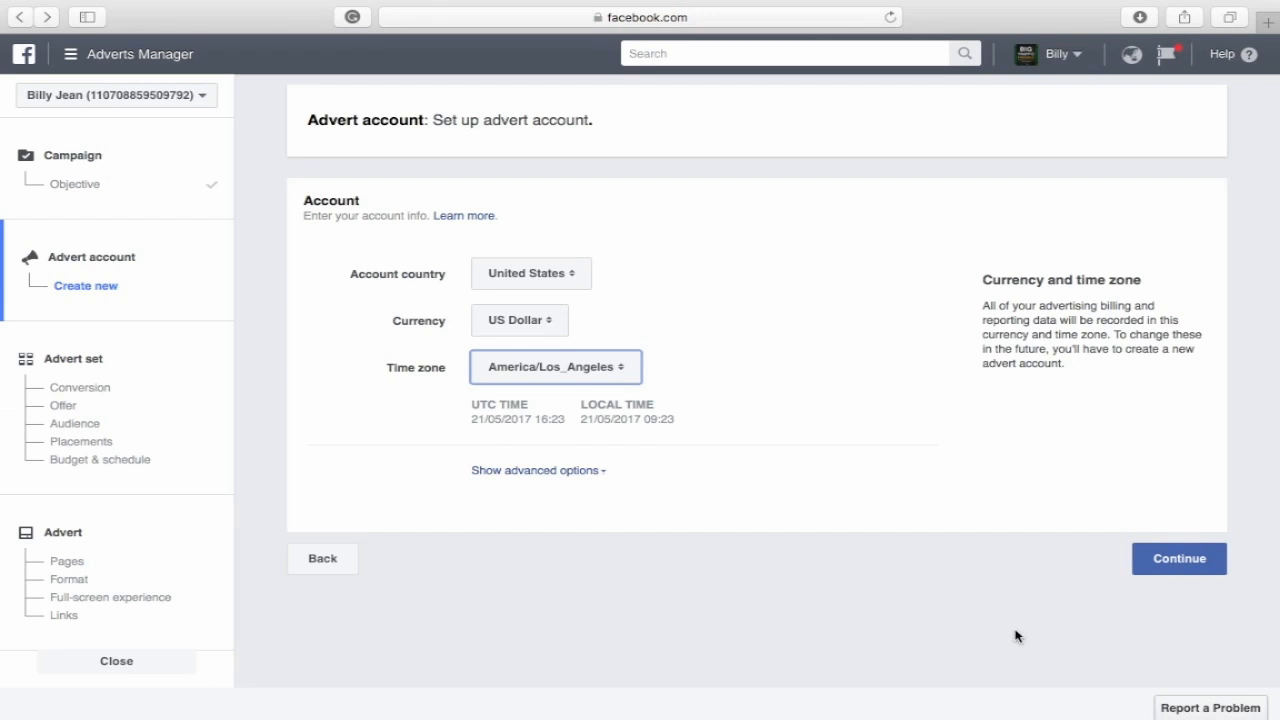
{"action": "left_click", "coordinate": [1160, 565]}
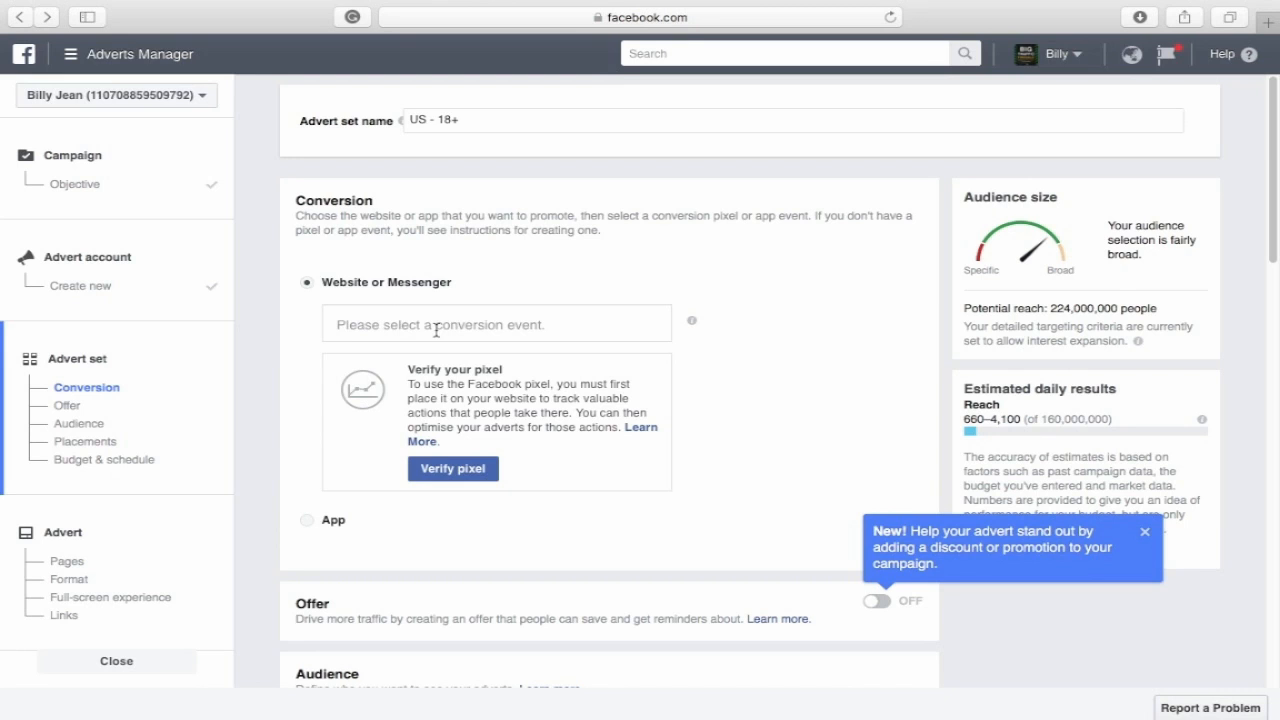
- Select View Content from the Big Traffic pixel as the advert set's website conversion event
{"action": "scroll", "coordinate": [436, 330], "scroll_direction": "down", "scroll_amount": 2}
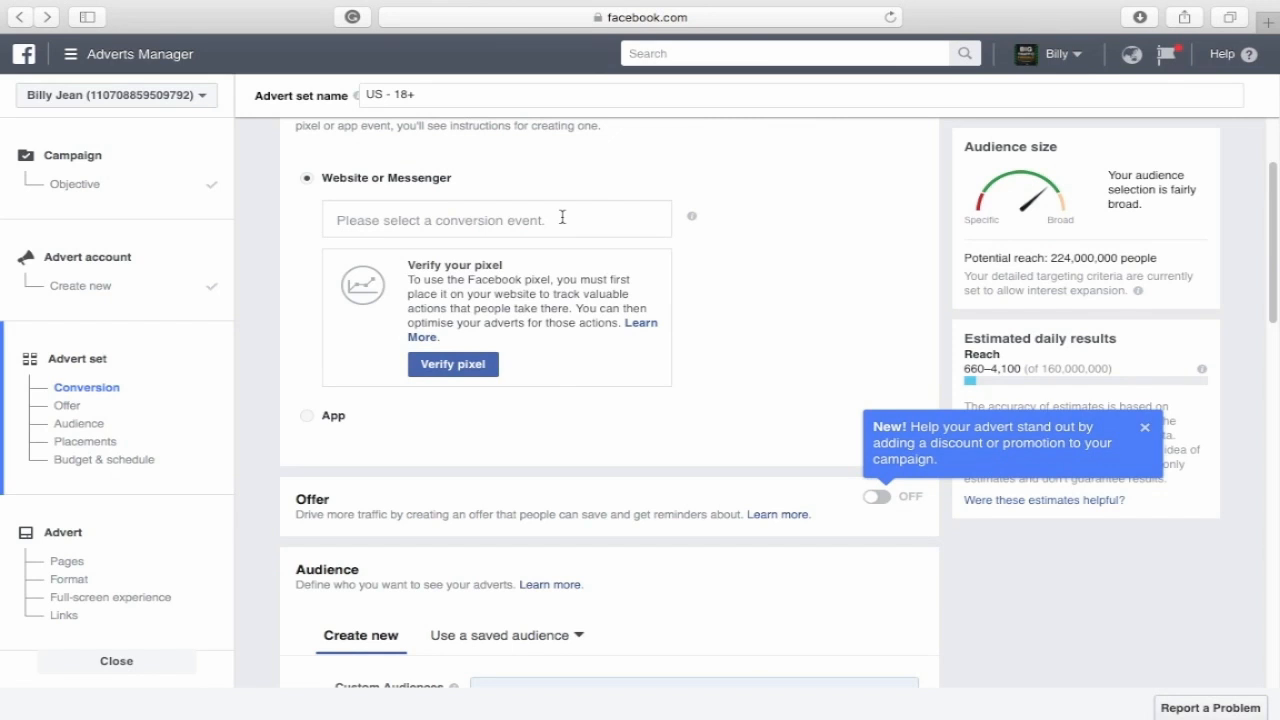
{"action": "left_click", "coordinate": [562, 217]}
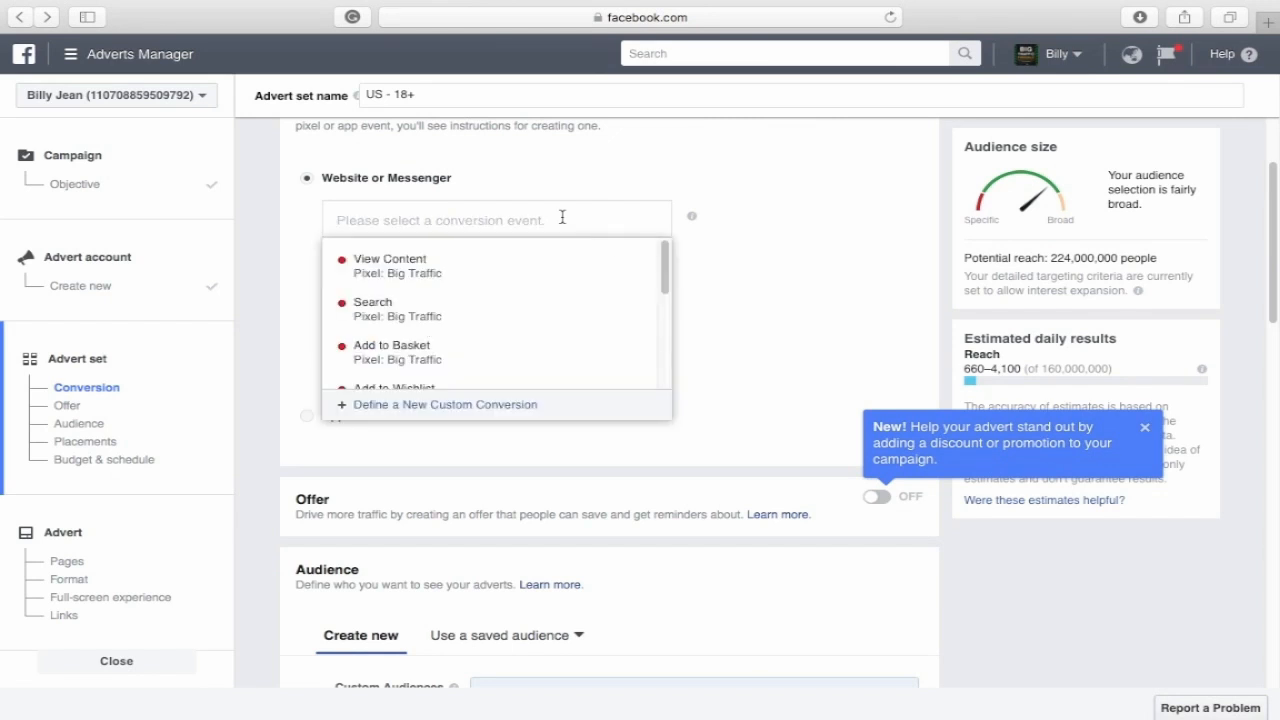
{"action": "scroll", "coordinate": [633, 302], "scroll_direction": "down", "scroll_amount": 5}
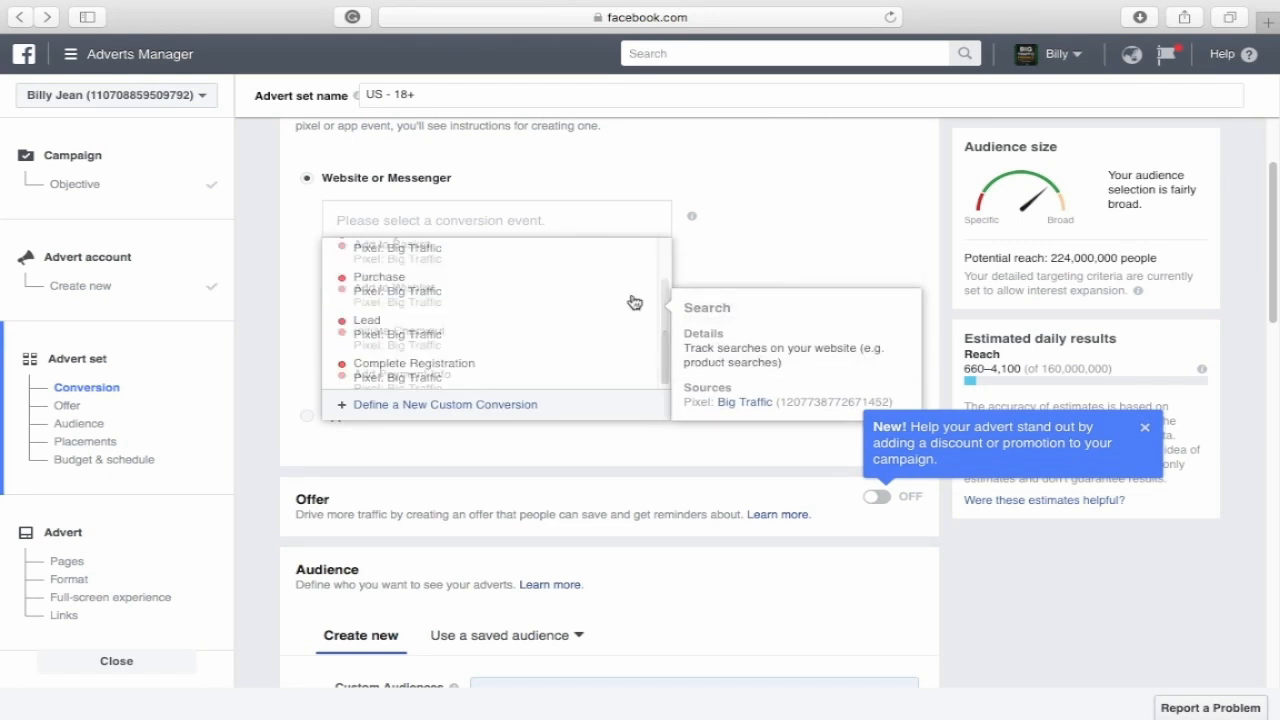
{"action": "scroll", "coordinate": [633, 302], "scroll_direction": "up", "scroll_amount": 8}
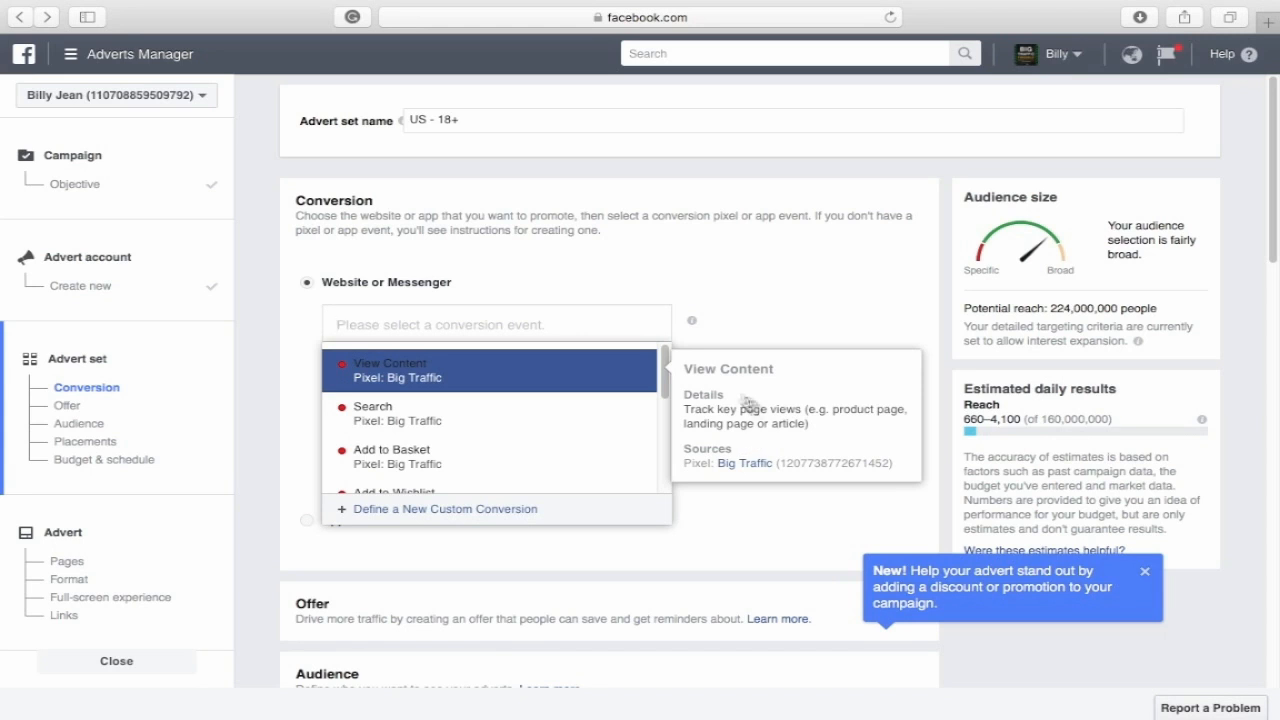
{"action": "left_click", "coordinate": [610, 381]}
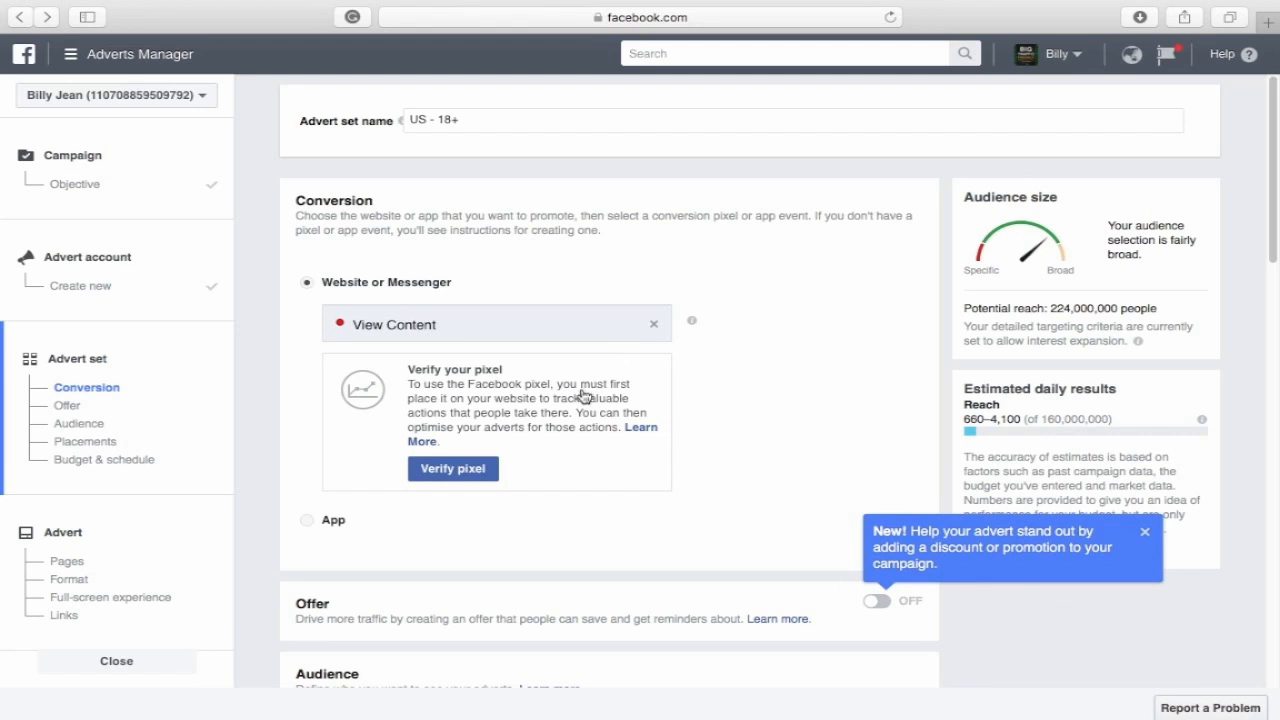
- Restrict the audience's location targeting to people who live in the United States
{"action": "scroll", "coordinate": [282, 257], "scroll_direction": "down", "scroll_amount": 5}
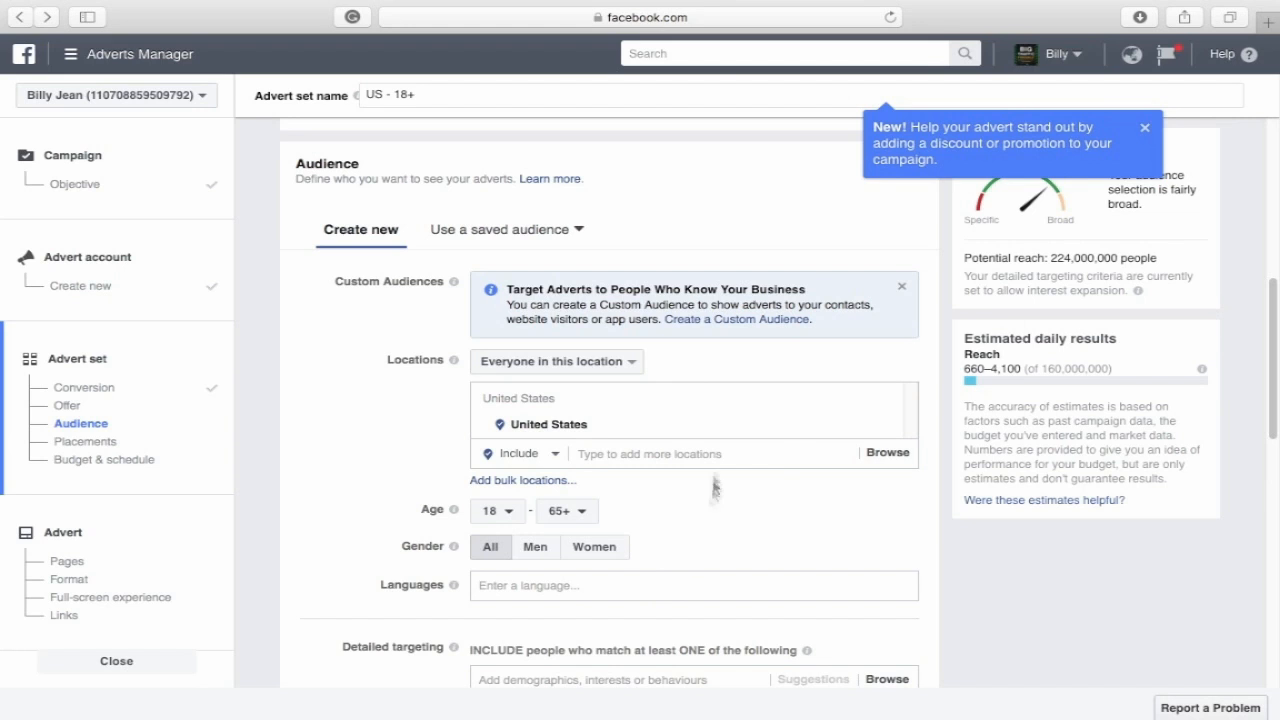
{"action": "left_click", "coordinate": [644, 370]}
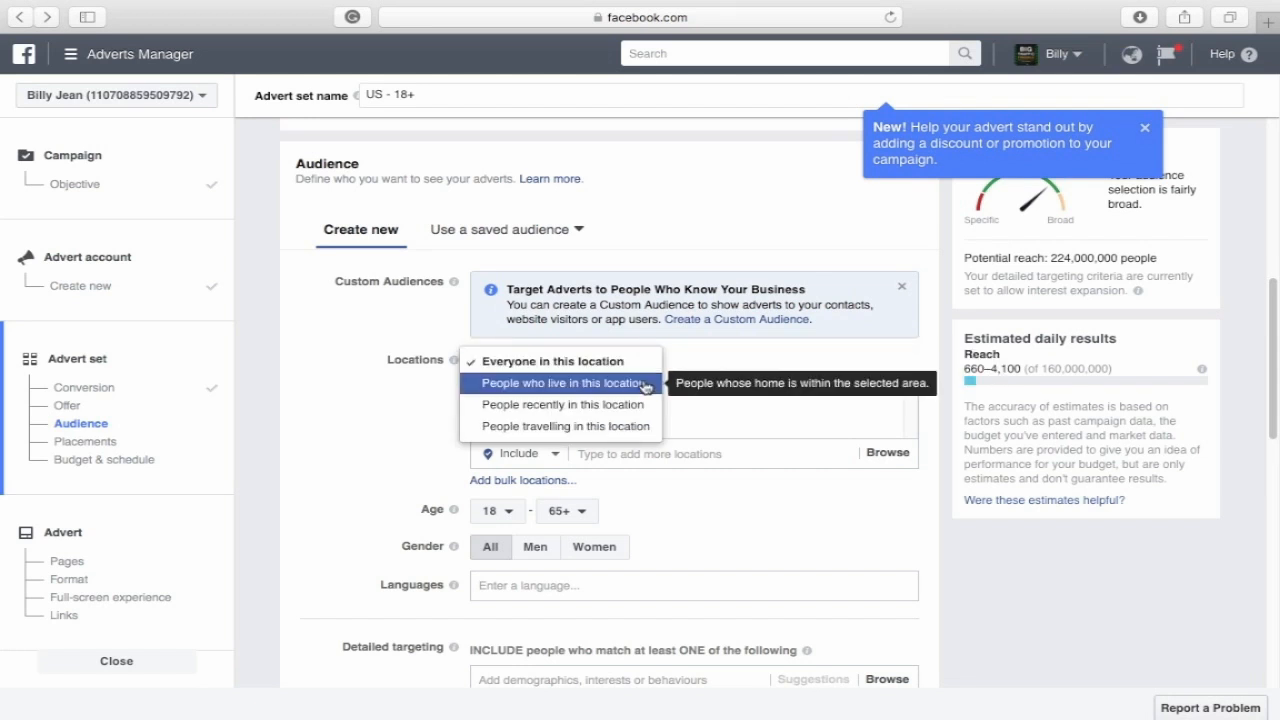
{"action": "left_click", "coordinate": [632, 386]}
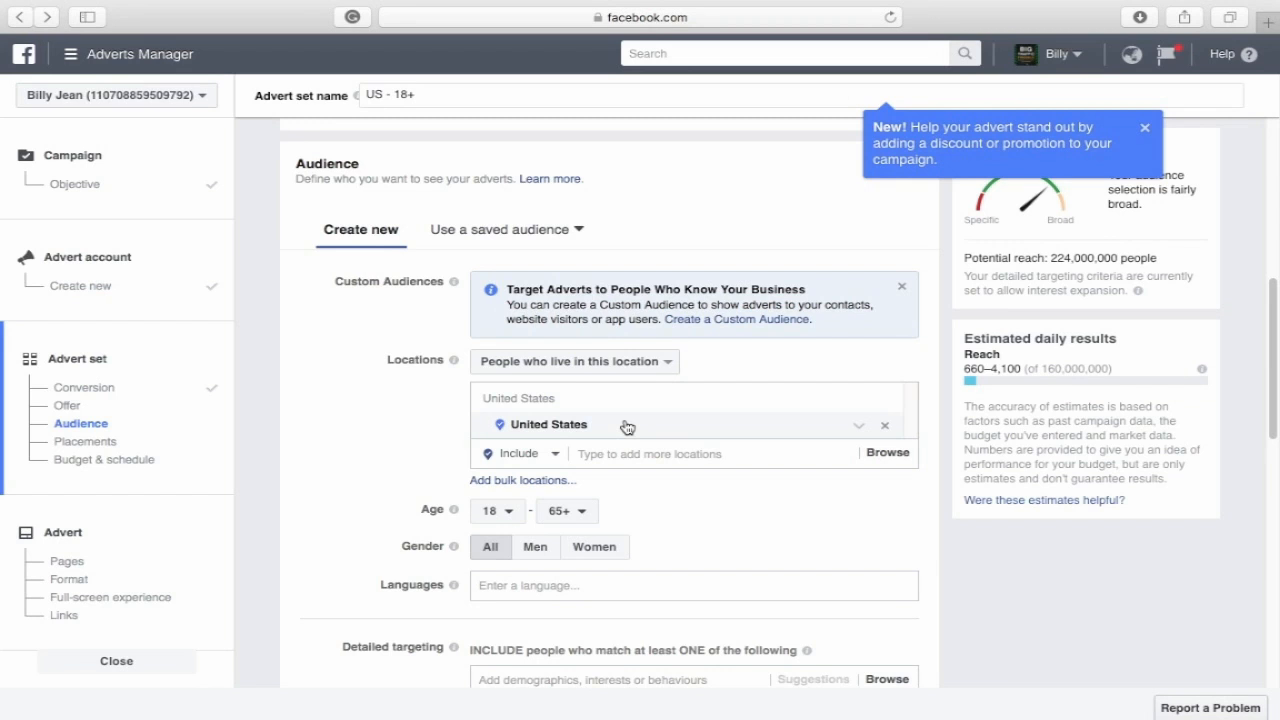
{"action": "left_click", "coordinate": [558, 454]}
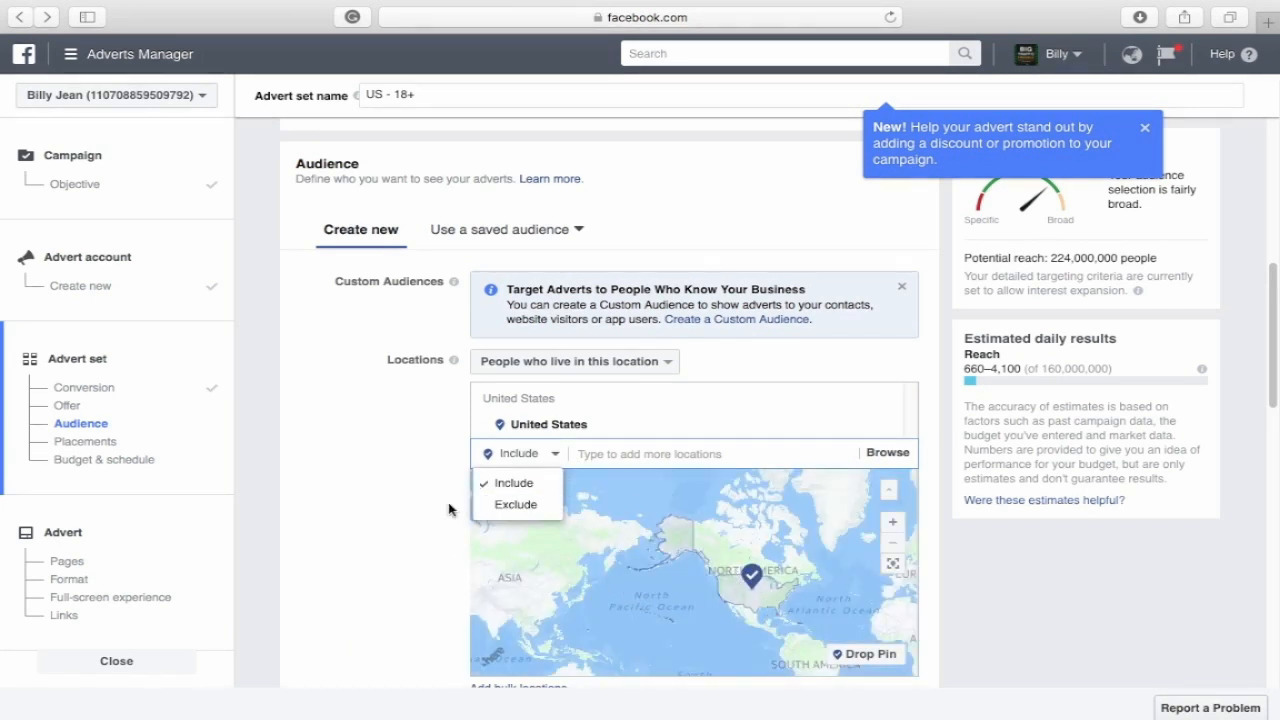
{"action": "left_click", "coordinate": [409, 499]}
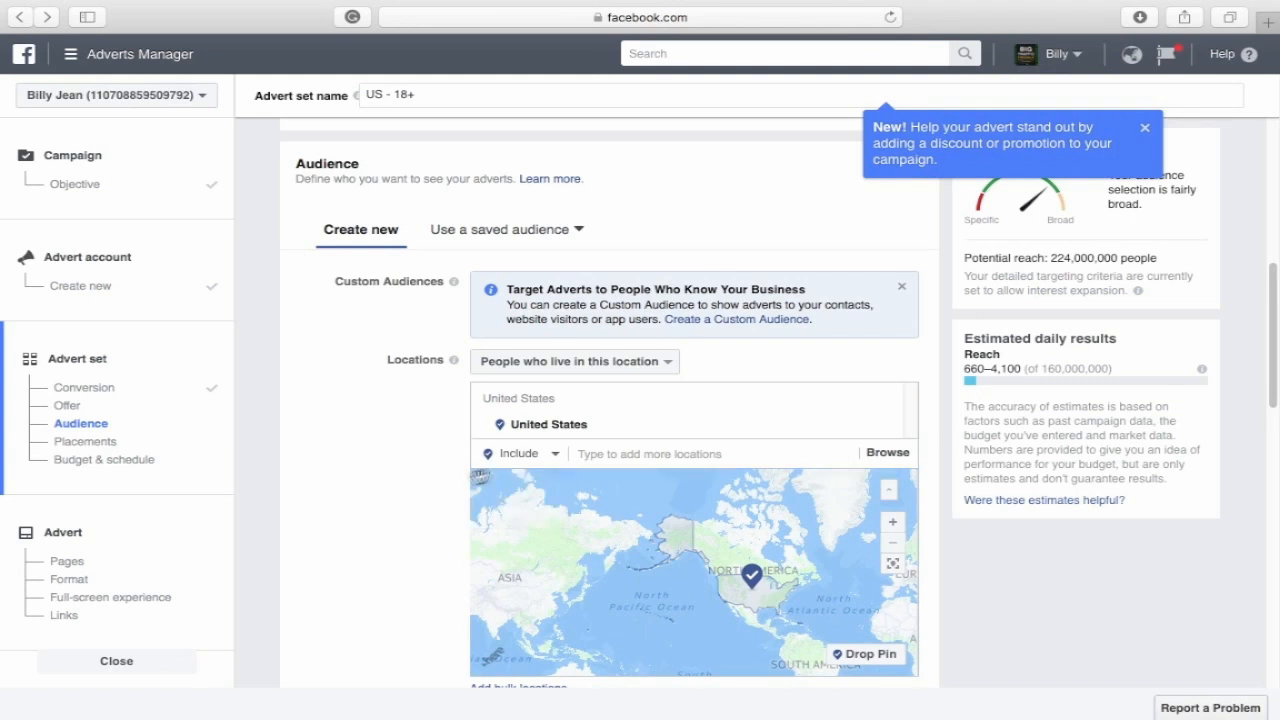
- Add English (US) as the audience's language
{"action": "scroll", "coordinate": [365, 490], "scroll_direction": "down", "scroll_amount": 5}
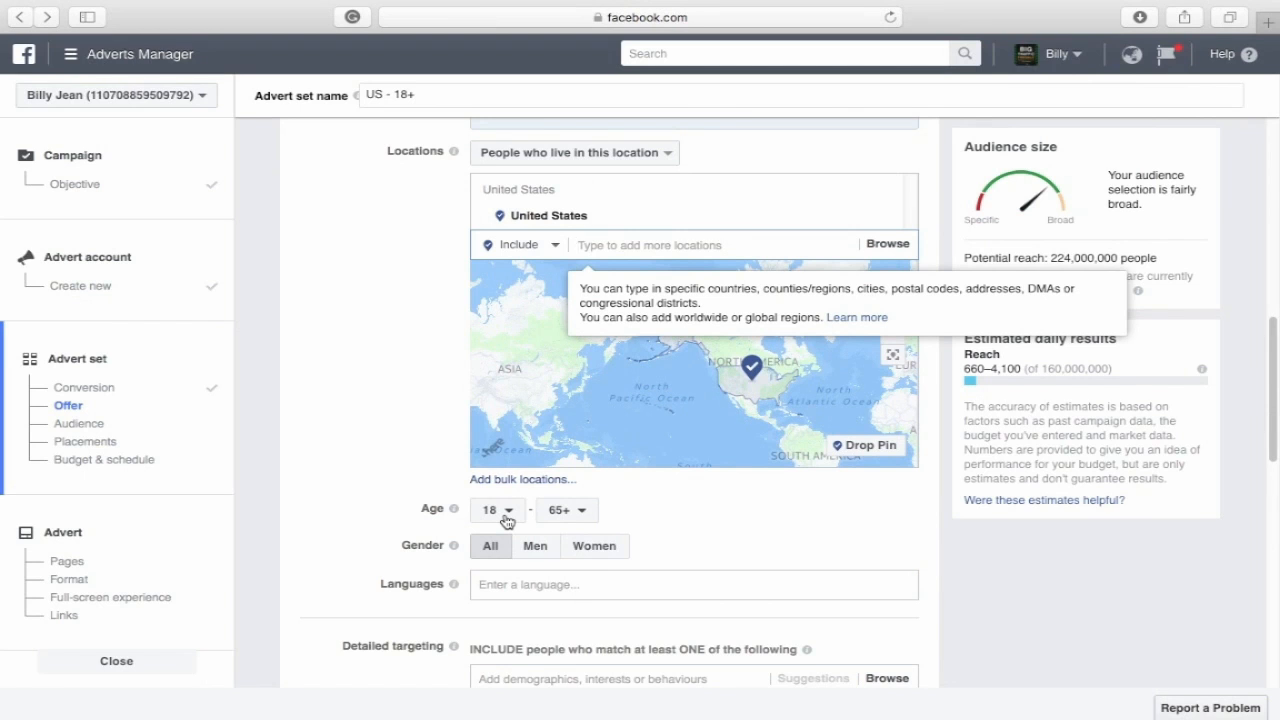
{"action": "left_click", "coordinate": [534, 585]}
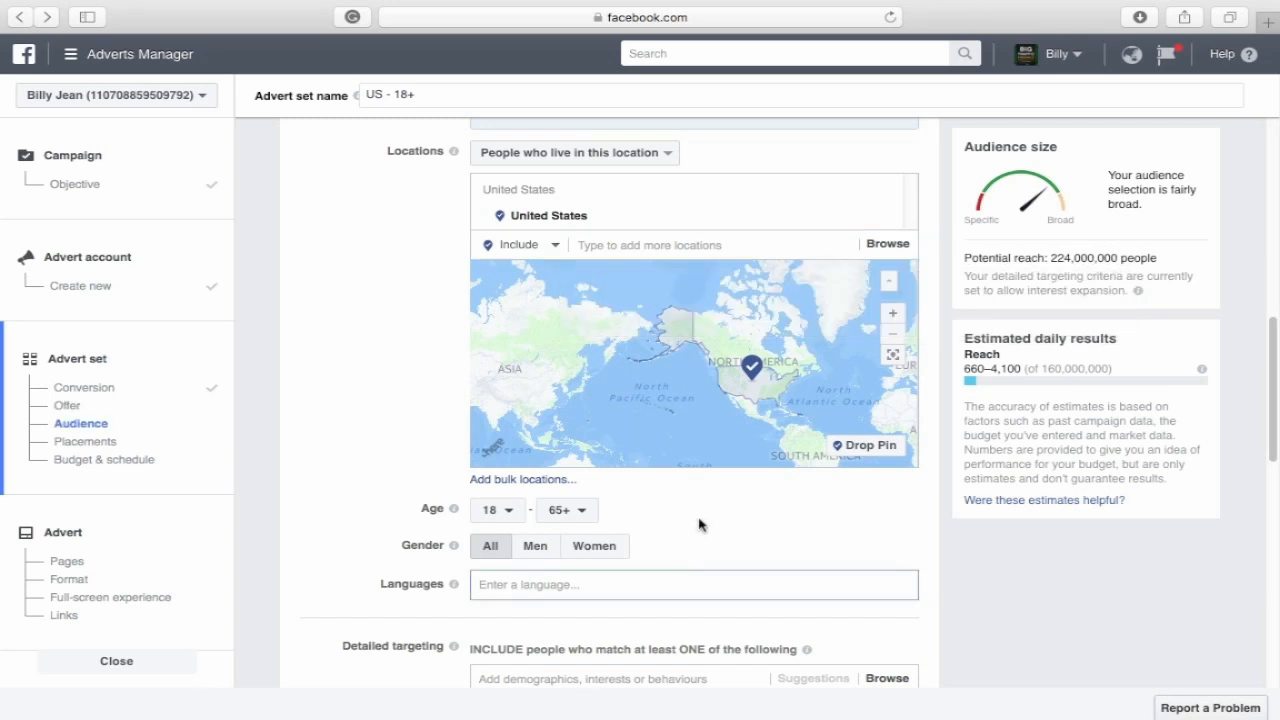
{"action": "type", "text": "E"}
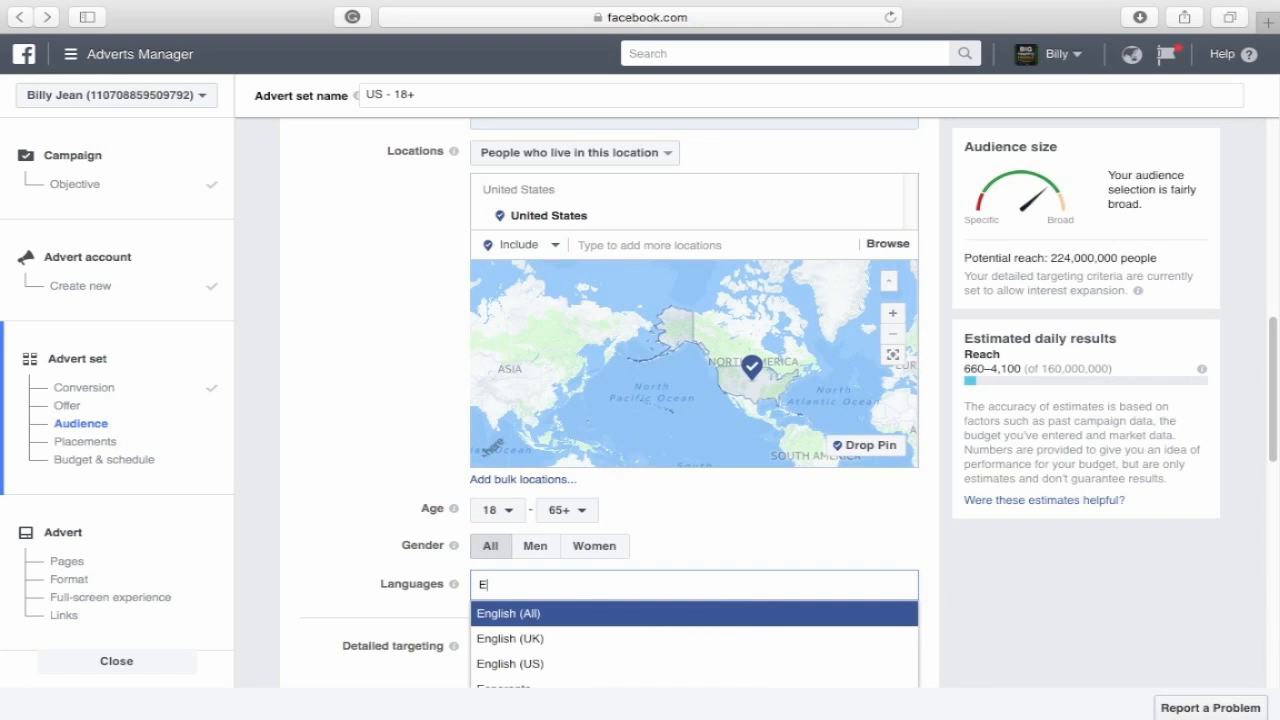
{"action": "left_click", "coordinate": [592, 668]}
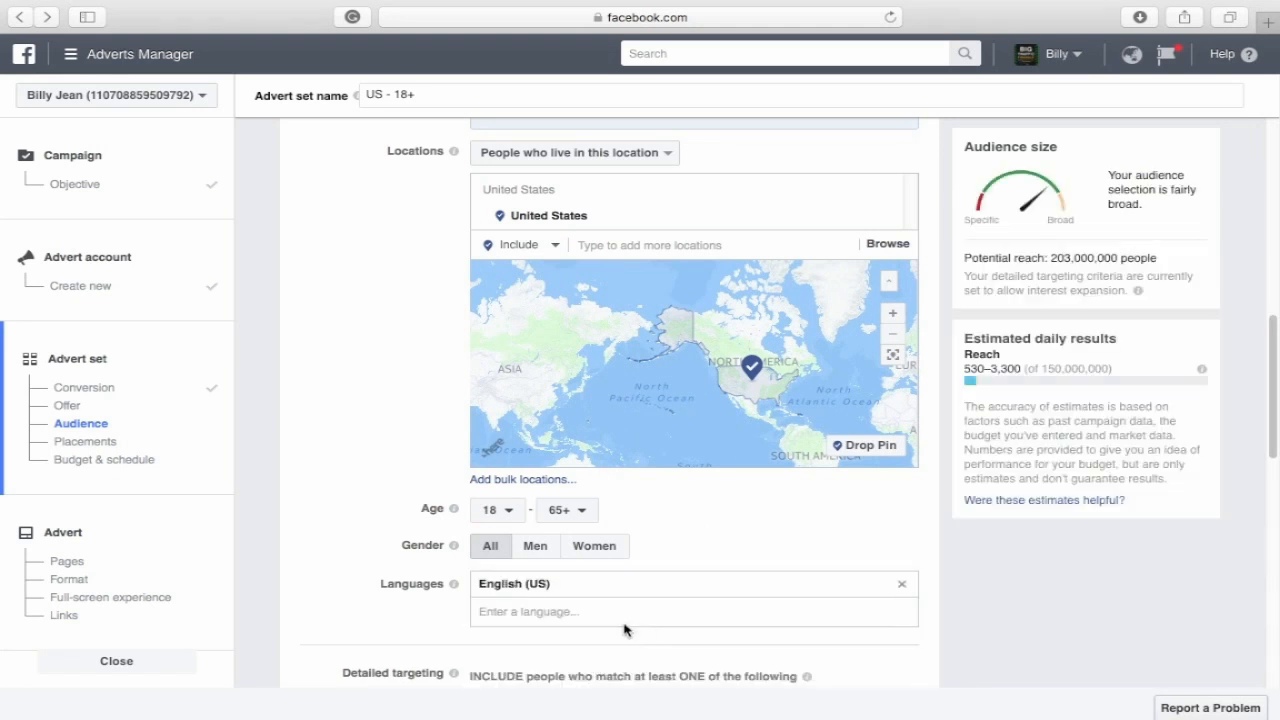
- Browse the Business and industry interests available for the audience's detailed targeting
{"action": "scroll", "coordinate": [429, 480], "scroll_direction": "down", "scroll_amount": 5}
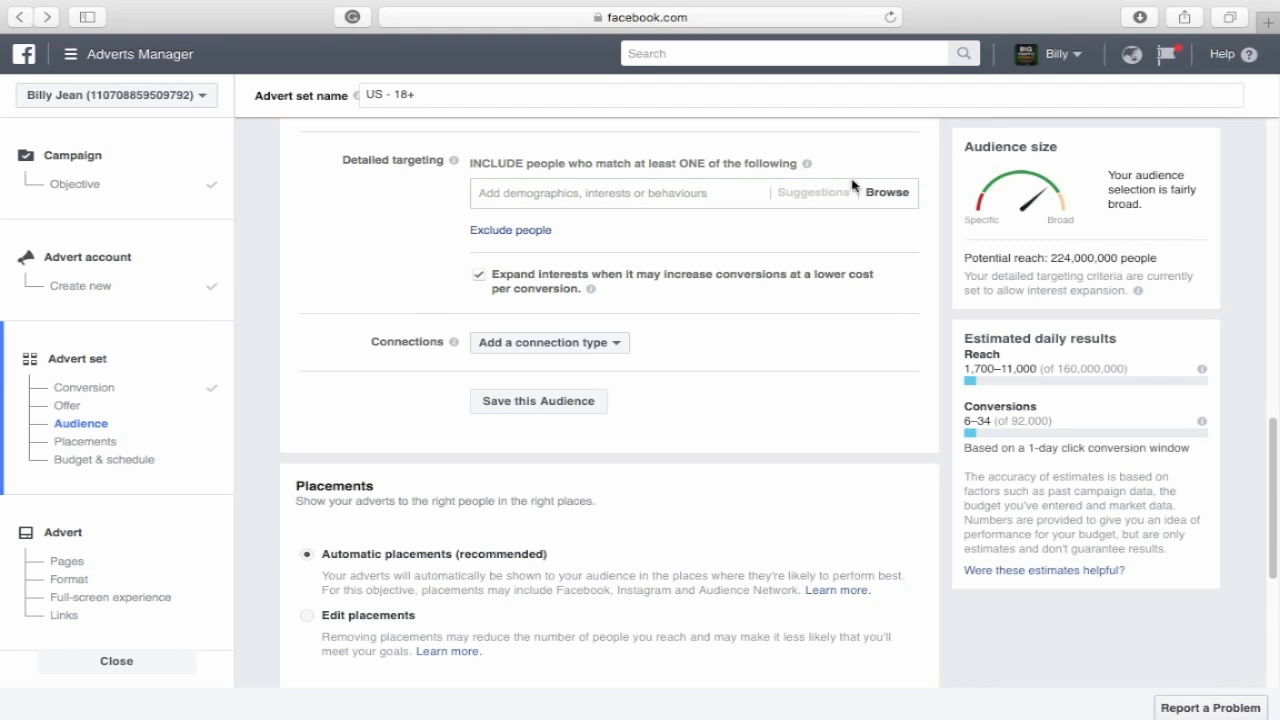
{"action": "left_click", "coordinate": [887, 196]}
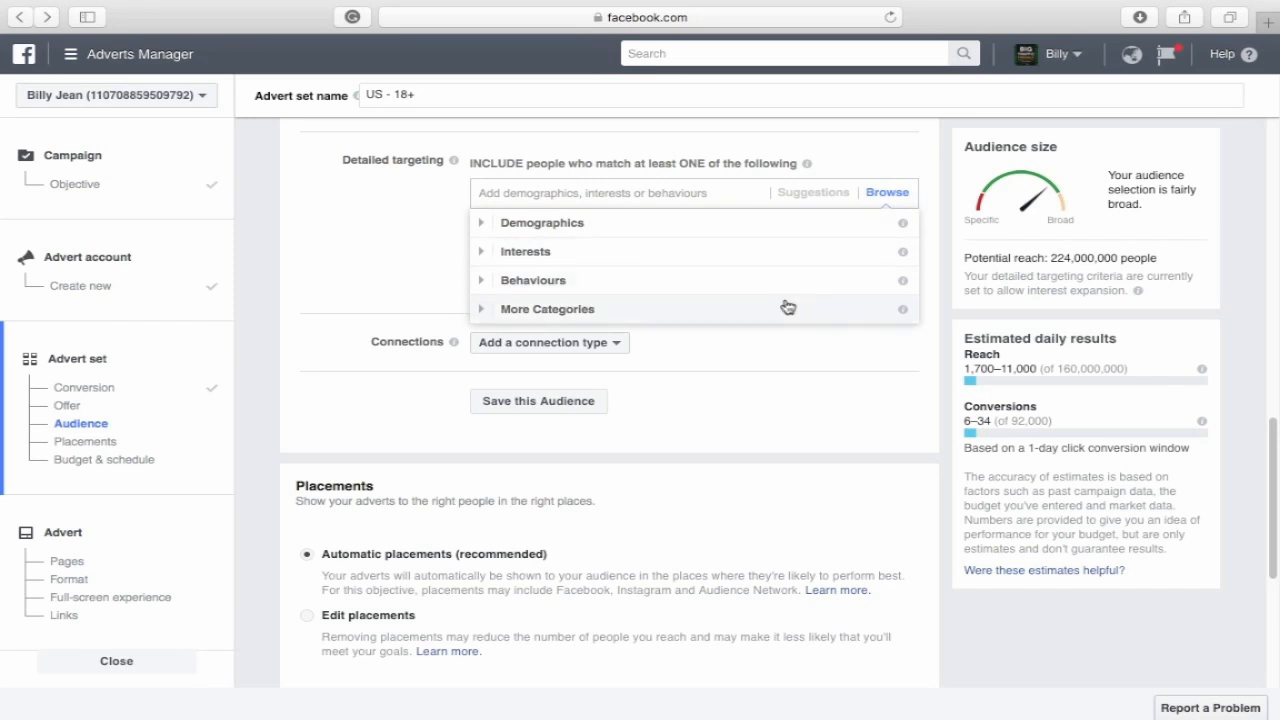
{"action": "left_click", "coordinate": [795, 254]}
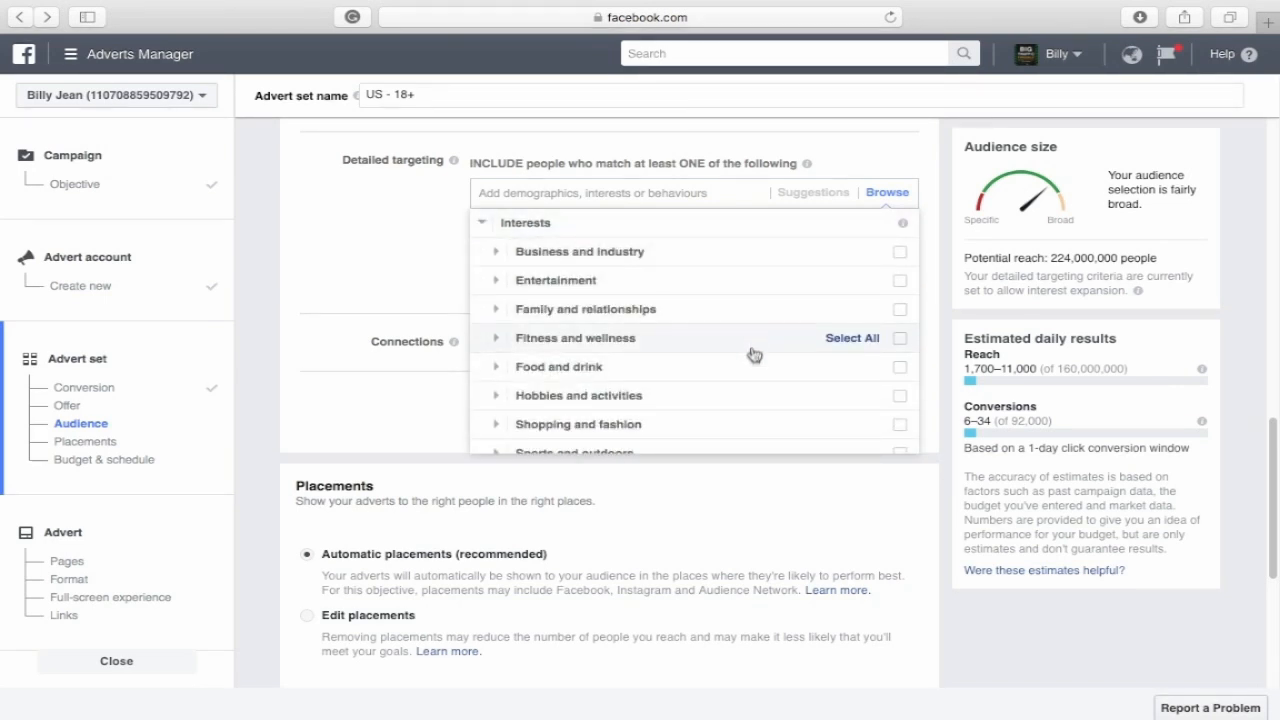
{"action": "left_click", "coordinate": [742, 253]}
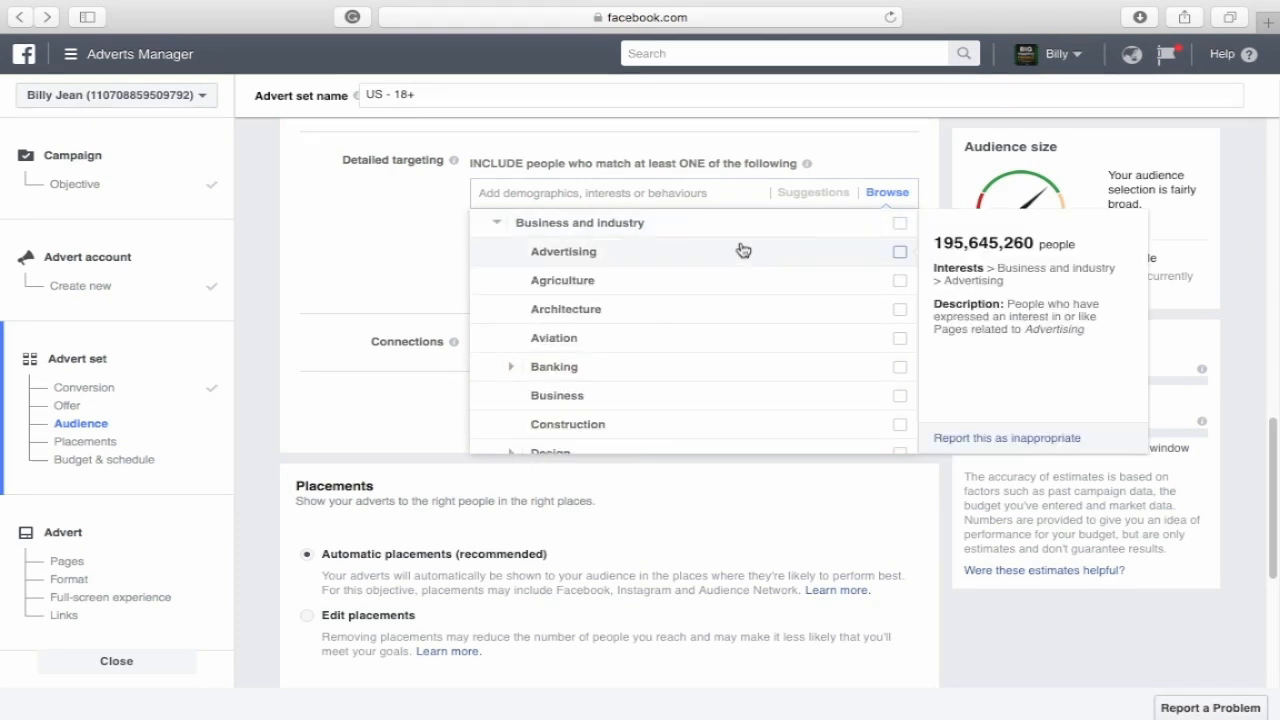
{"action": "mouse_move", "coordinate": [747, 257]}
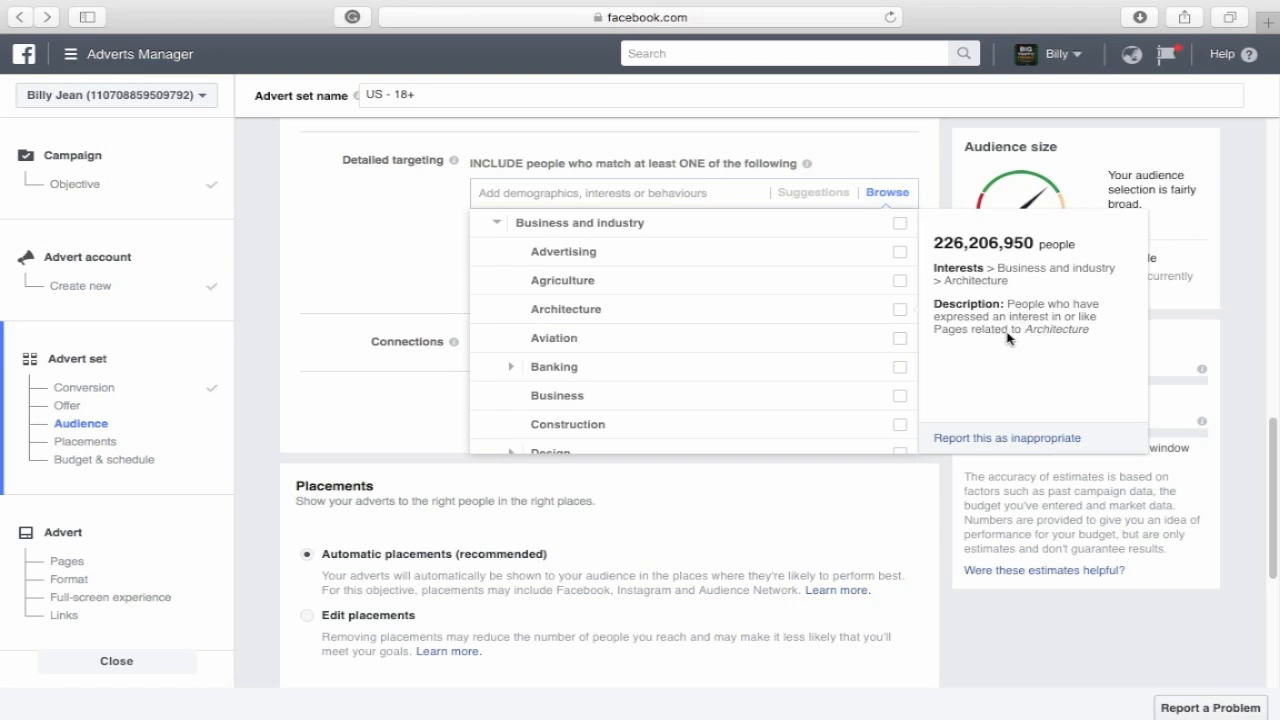
{"action": "scroll", "coordinate": [290, 182], "scroll_direction": "down", "scroll_amount": 5}
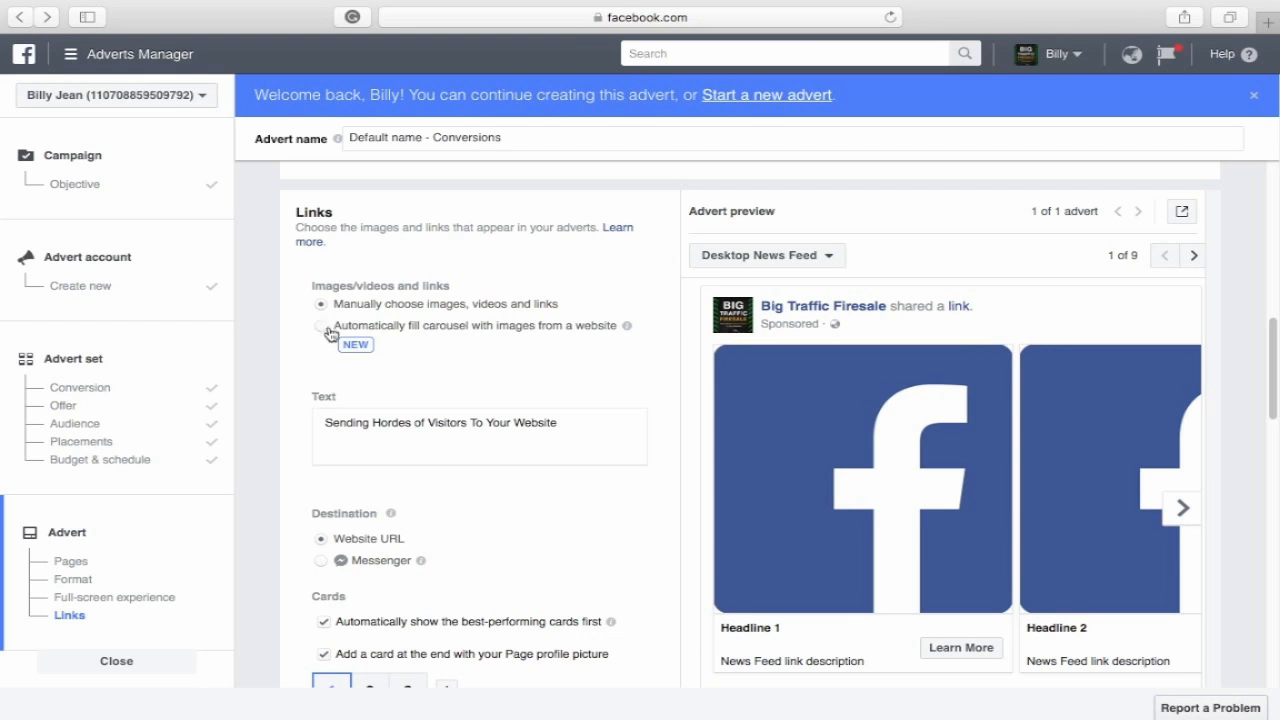
- Review the advert's link settings through to the first carousel card's image, headline, description and destination URL fields
{"action": "left_click", "coordinate": [323, 426]}
{"action": "scroll", "coordinate": [461, 432], "scroll_direction": "down", "scroll_amount": 5}
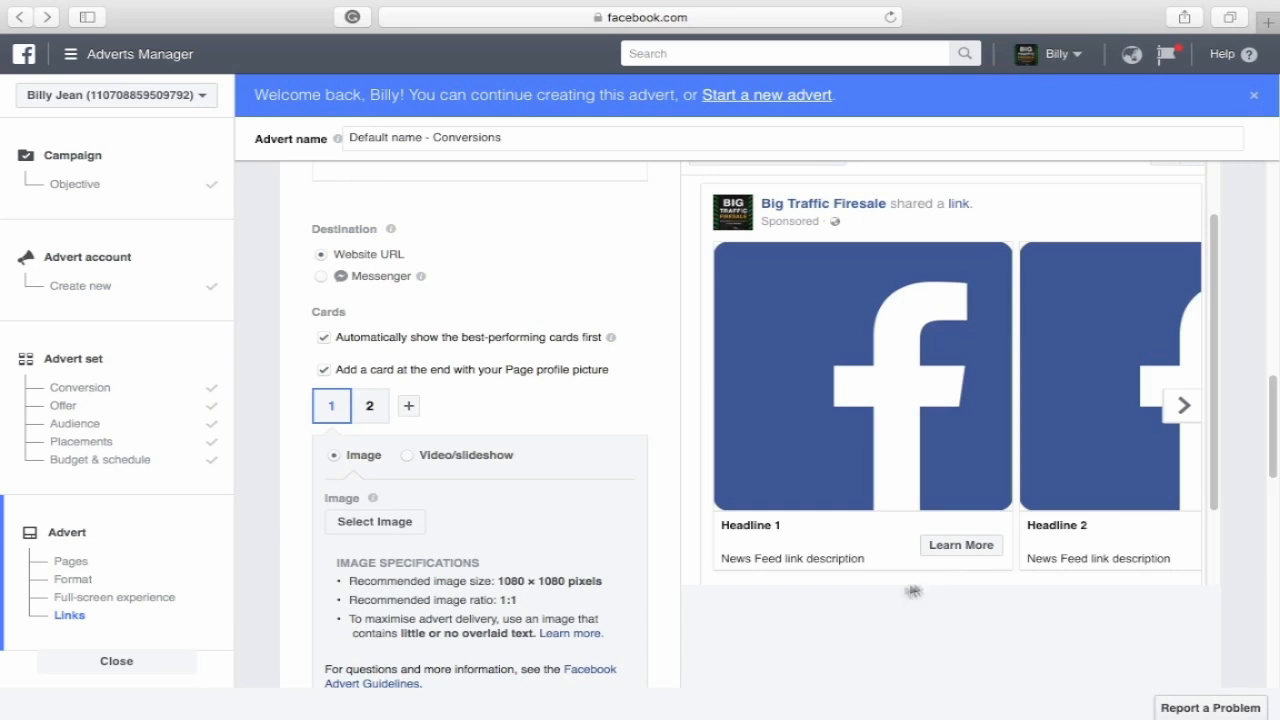
{"action": "scroll", "coordinate": [616, 439], "scroll_direction": "down", "scroll_amount": 5}
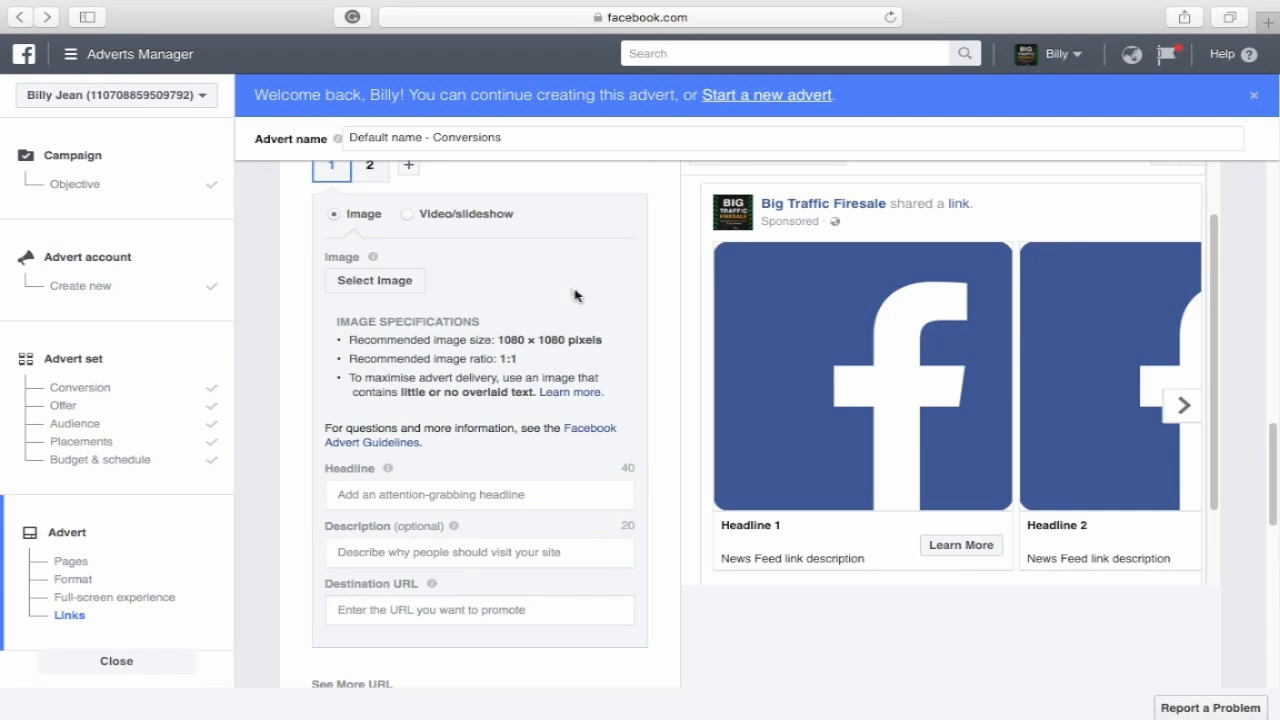
- Upload the traffic lights picture from the Desktop folder and set it as the first carousel card's image
{"action": "left_click", "coordinate": [421, 285]}
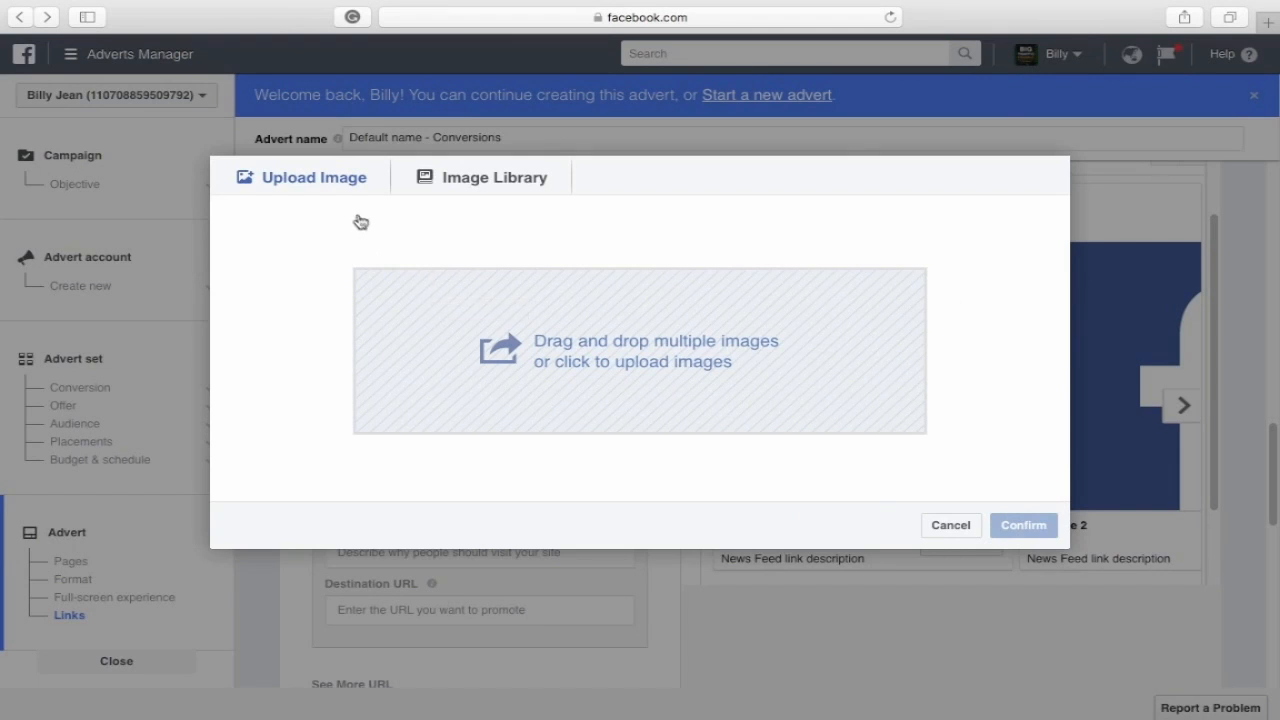
{"action": "left_click", "coordinate": [576, 360]}
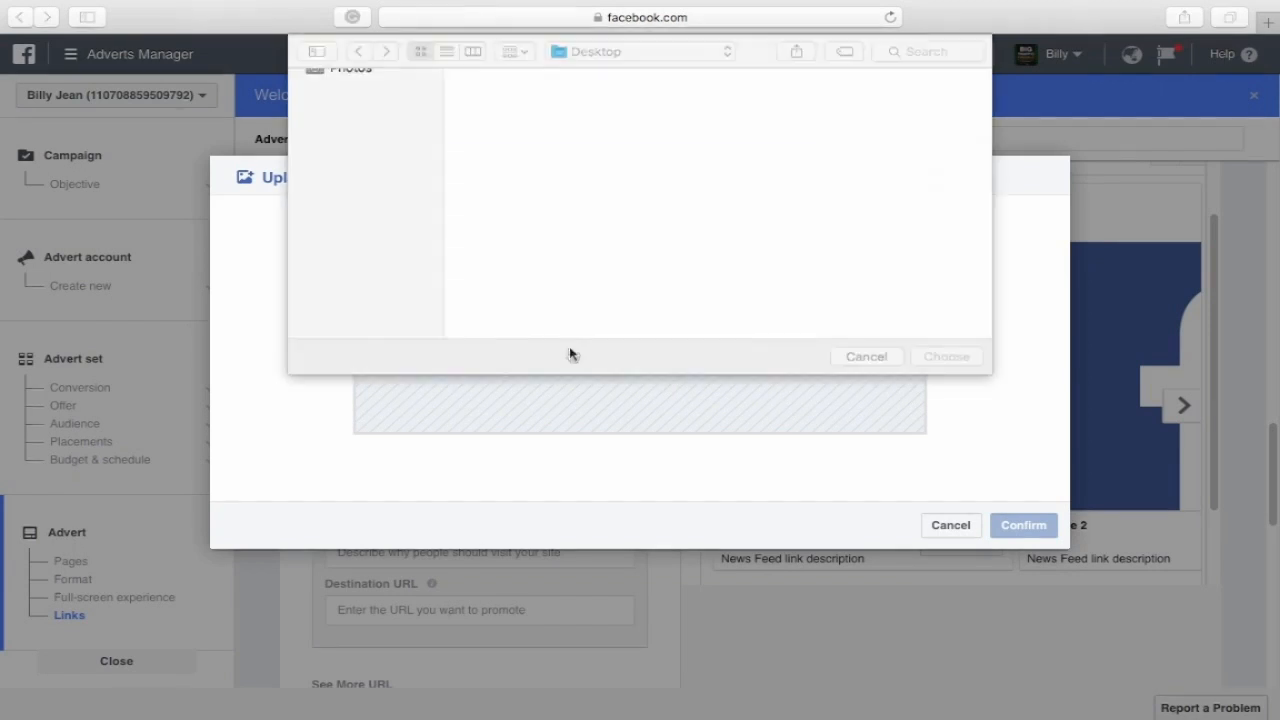
{"action": "scroll", "coordinate": [638, 263], "scroll_direction": "down", "scroll_amount": 10}
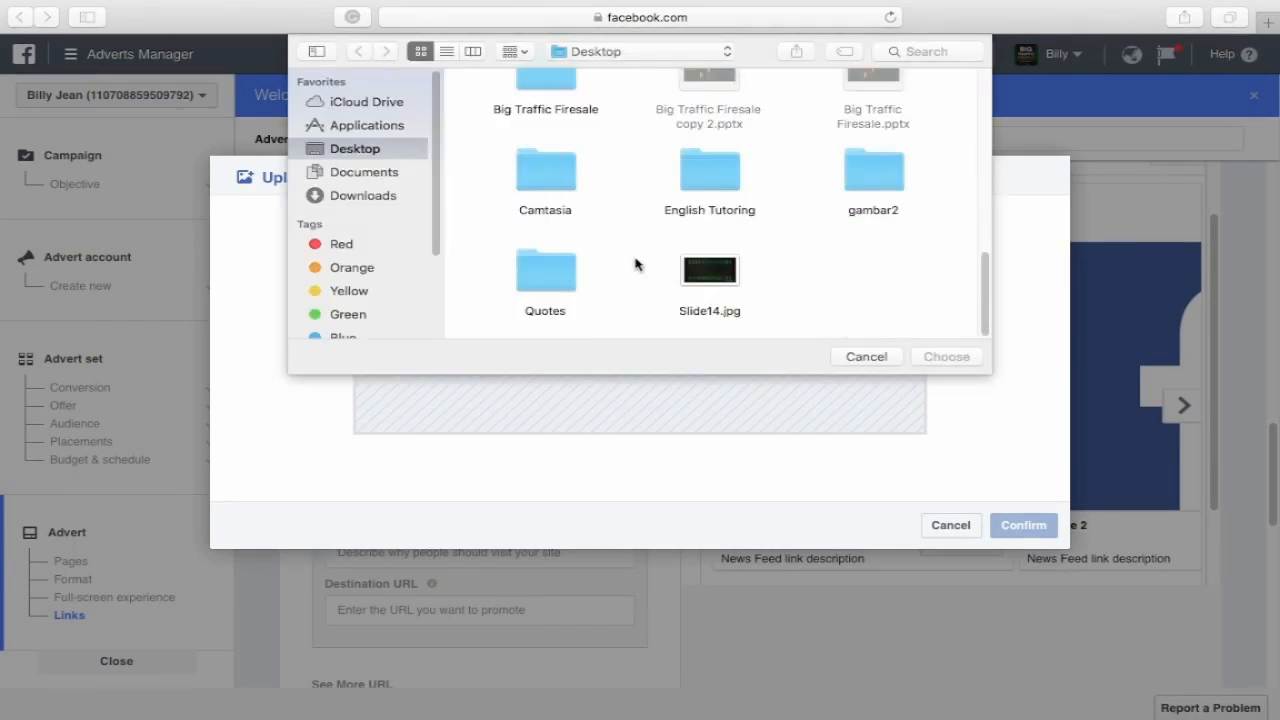
{"action": "scroll", "coordinate": [636, 264], "scroll_direction": "up", "scroll_amount": 10}
{"action": "scroll", "coordinate": [638, 265], "scroll_direction": "down", "scroll_amount": 5}
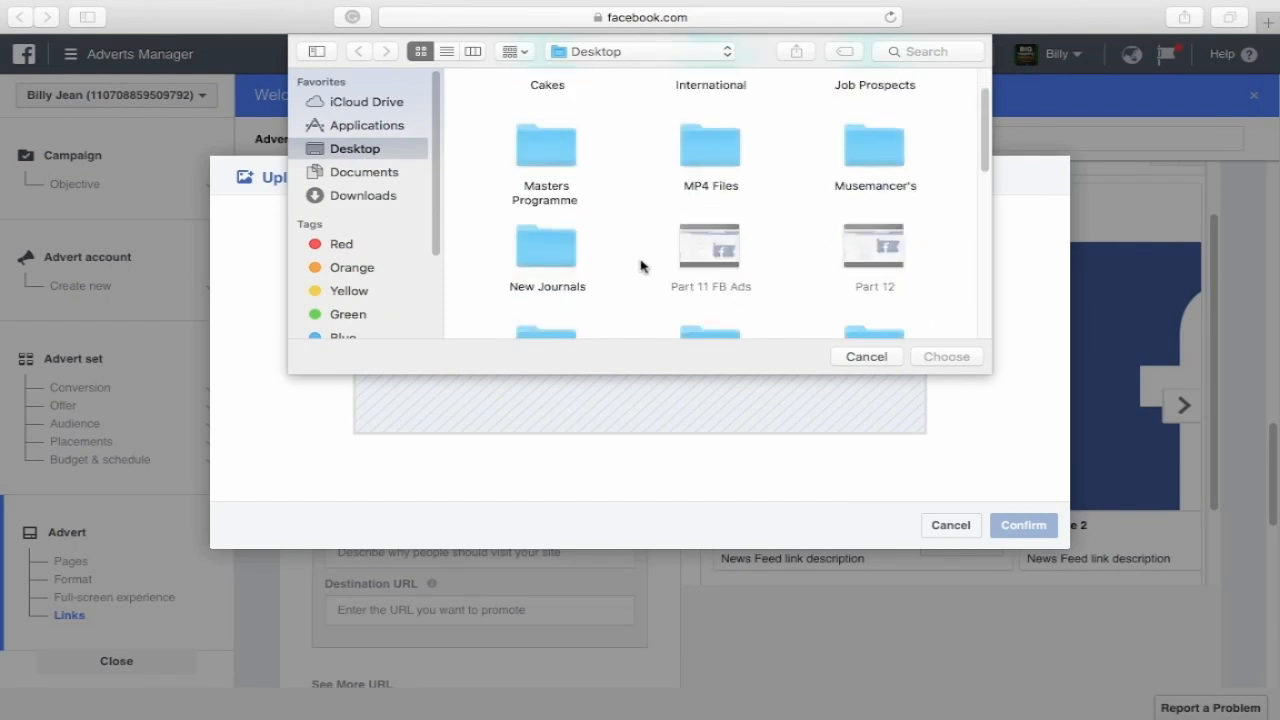
{"action": "scroll", "coordinate": [641, 267], "scroll_direction": "down", "scroll_amount": 2}
{"action": "left_click", "coordinate": [872, 265]}
{"action": "left_click", "coordinate": [944, 357]}
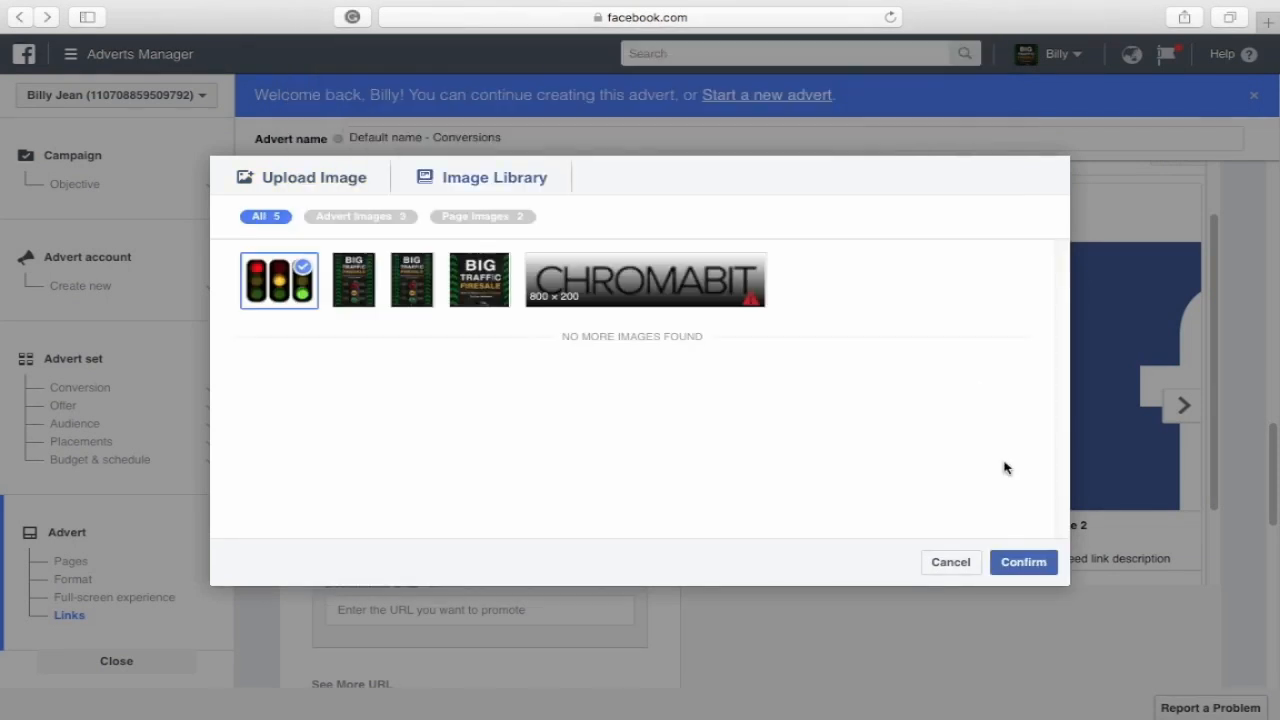
{"action": "left_click", "coordinate": [1024, 563]}
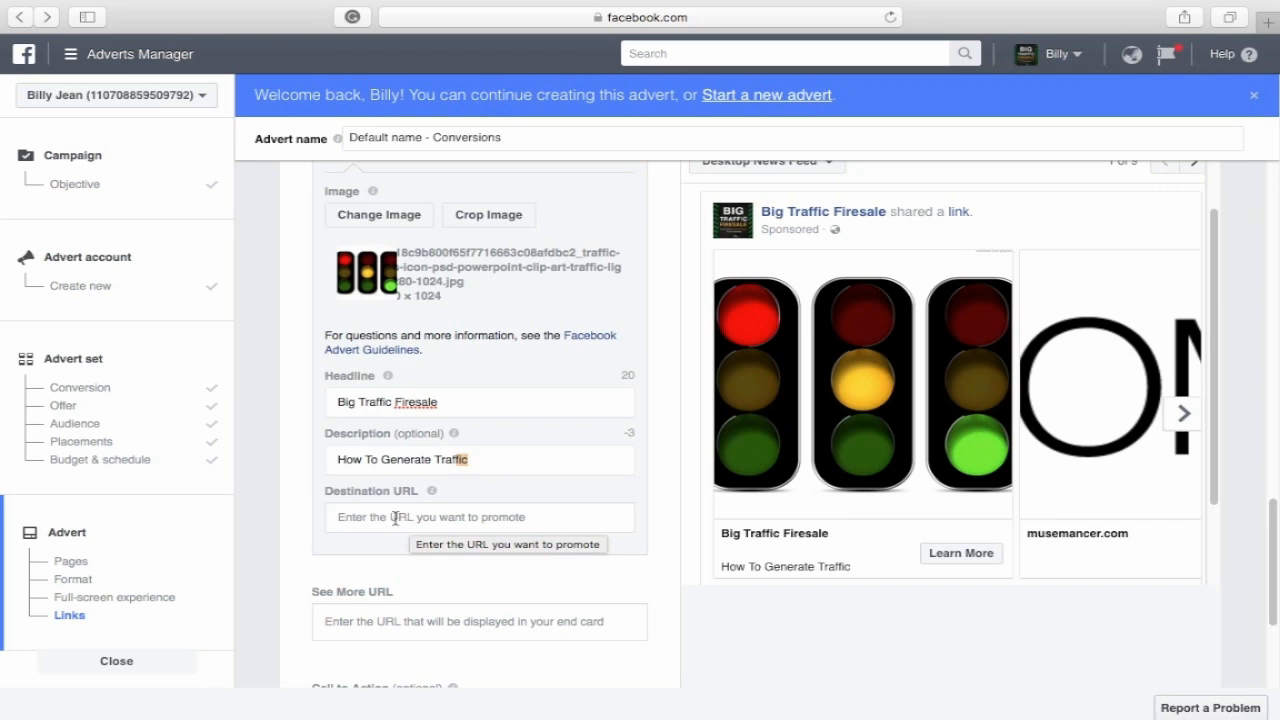
- Review the call-to-action options available for the carousel advert, keeping Learn More selected
{"action": "scroll", "coordinate": [395, 517], "scroll_direction": "down", "scroll_amount": 5}
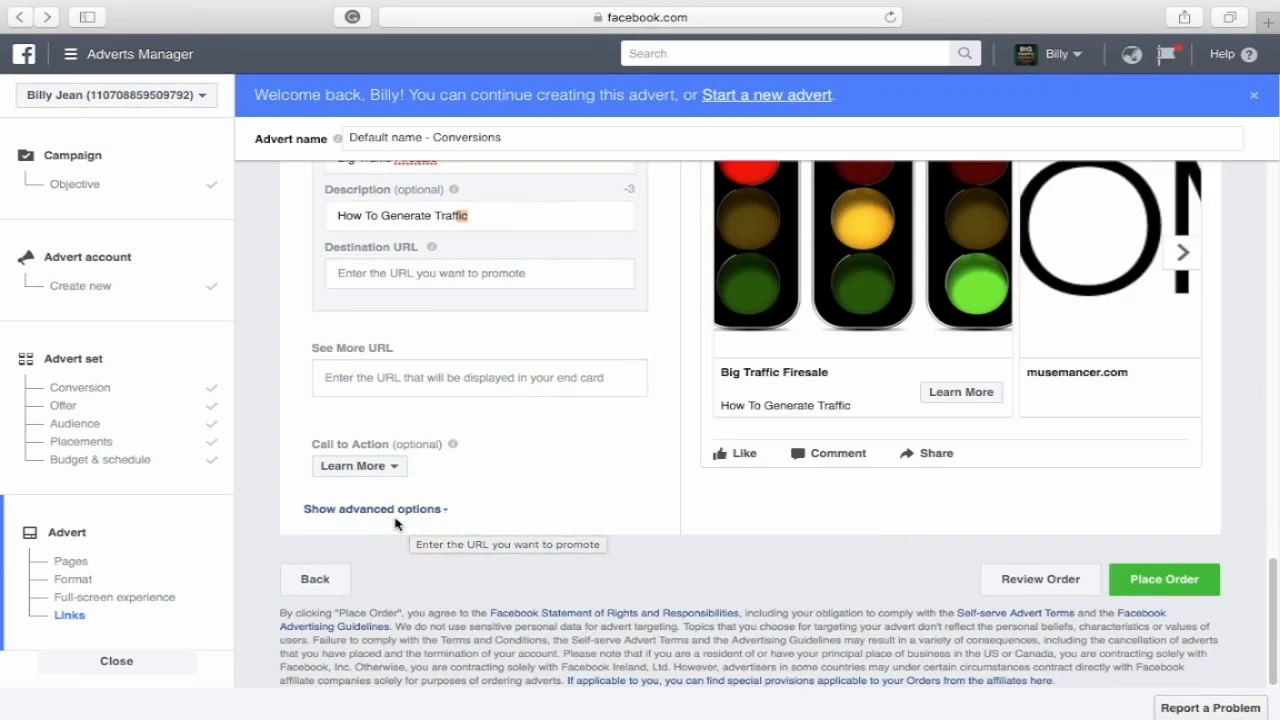
{"action": "left_click", "coordinate": [376, 468]}
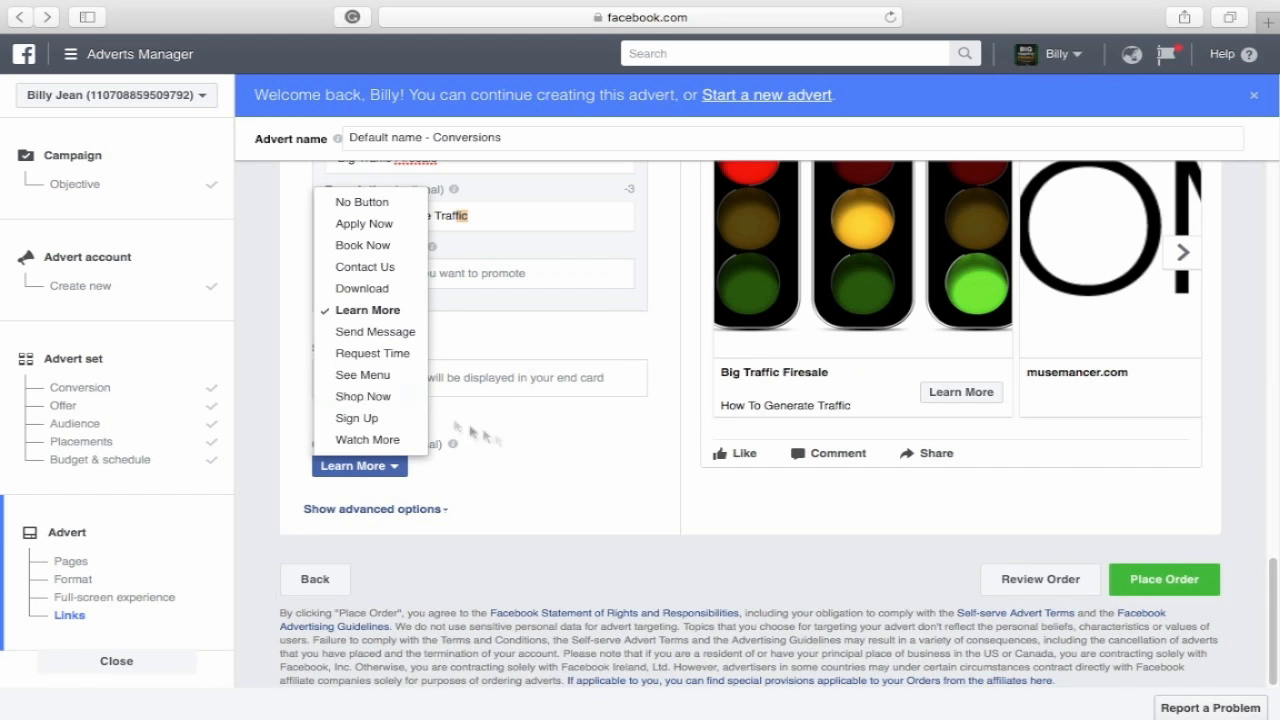
{"action": "left_click", "coordinate": [549, 466]}
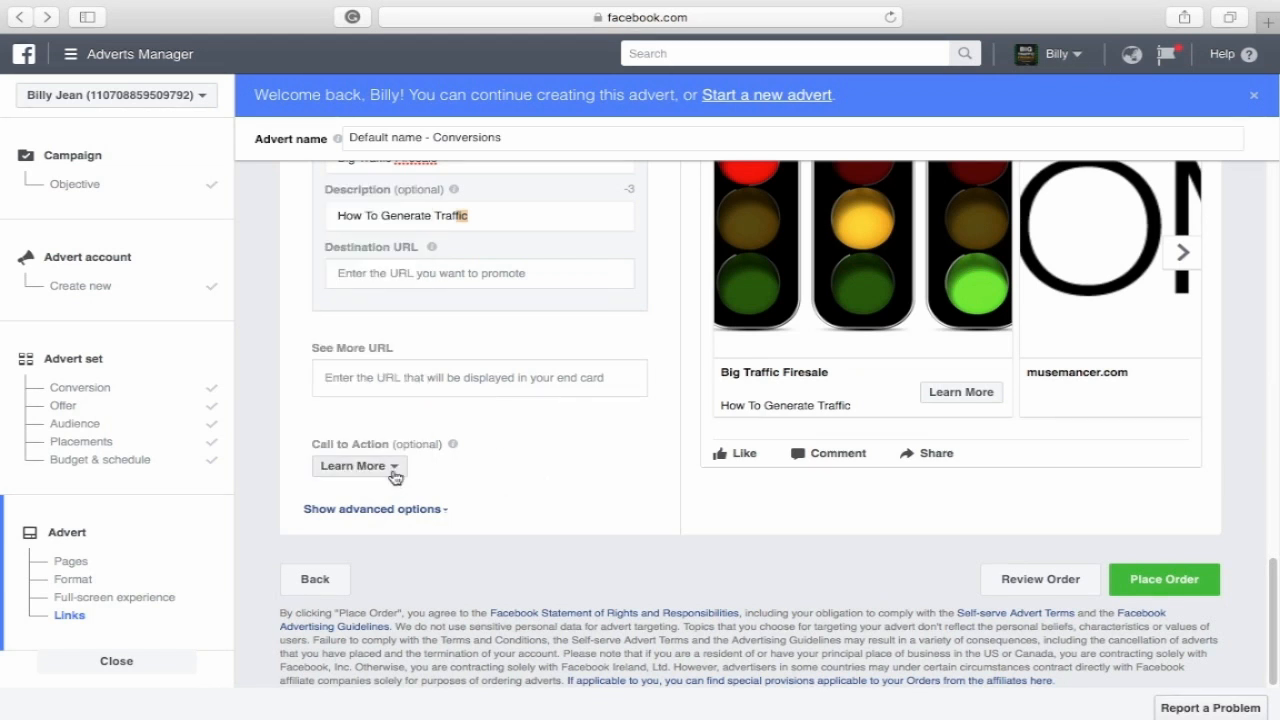